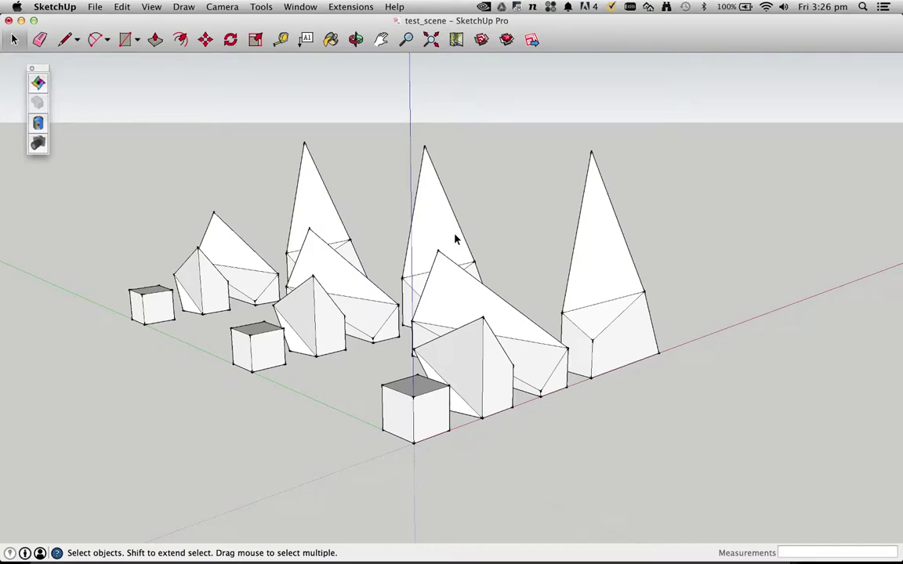
Switch from SketchUp to Unreal Editor's FirstPersonExampleMap level.
key(super+Tab)
key(super+Tab)
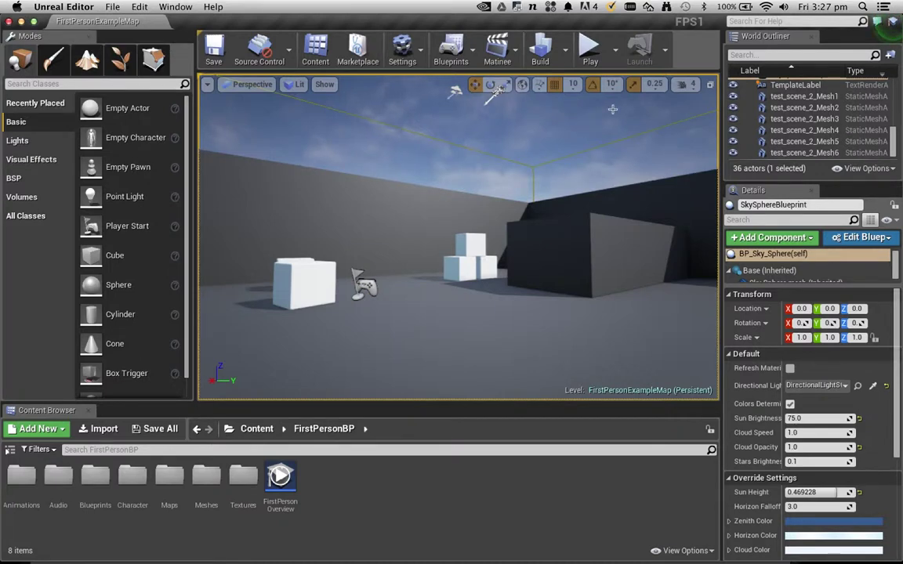
Play the First Person level, fire a few projectiles, stop, and return to SketchUp.
click(581, 56)
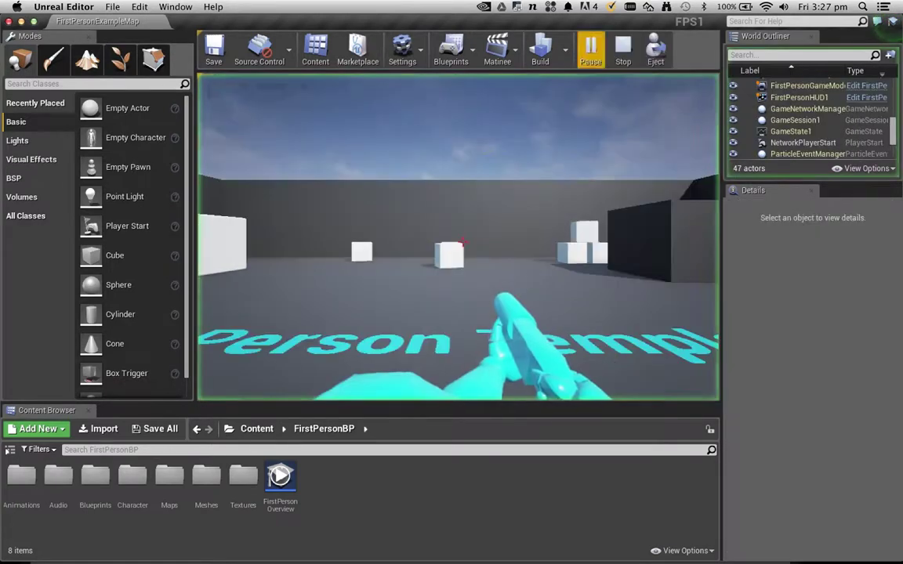
click(459, 239)
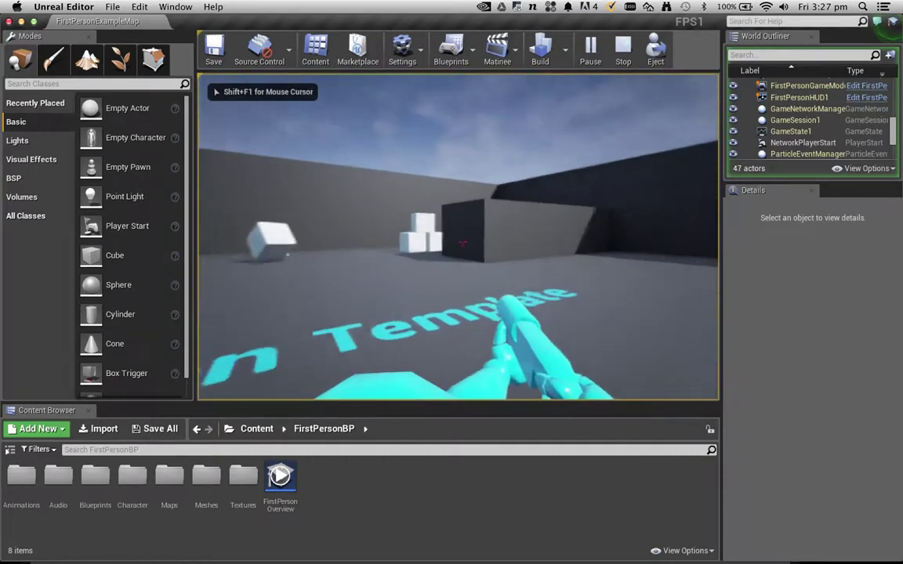
click(463, 243)
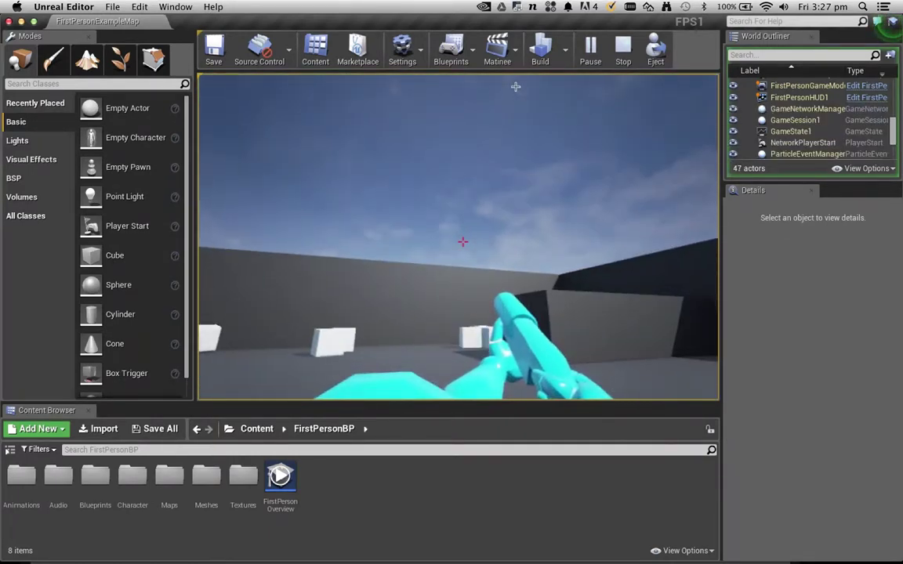
key(Escape)
click(475, 203)
key(super+Tab)
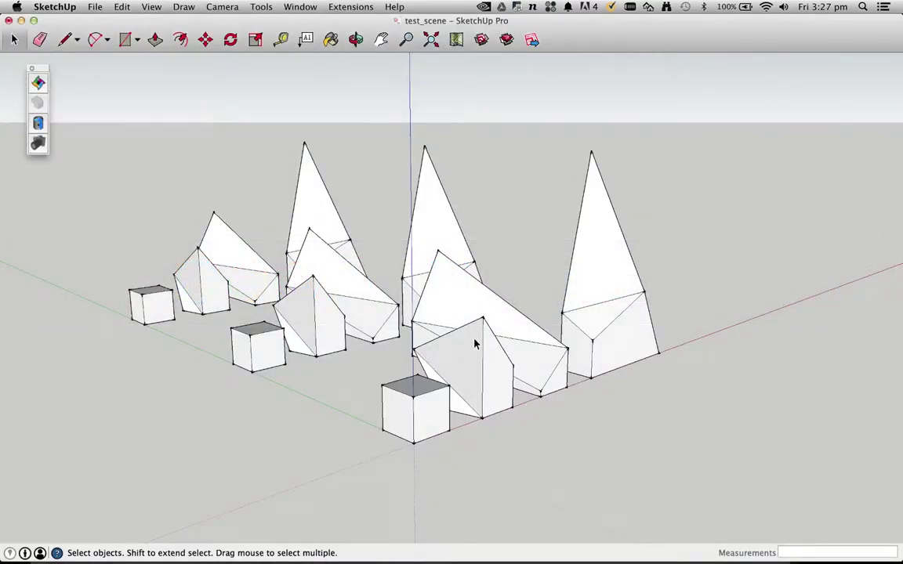
View the red lettered texture in Photoshop, then go back to SketchUp.
key(super+Tab)
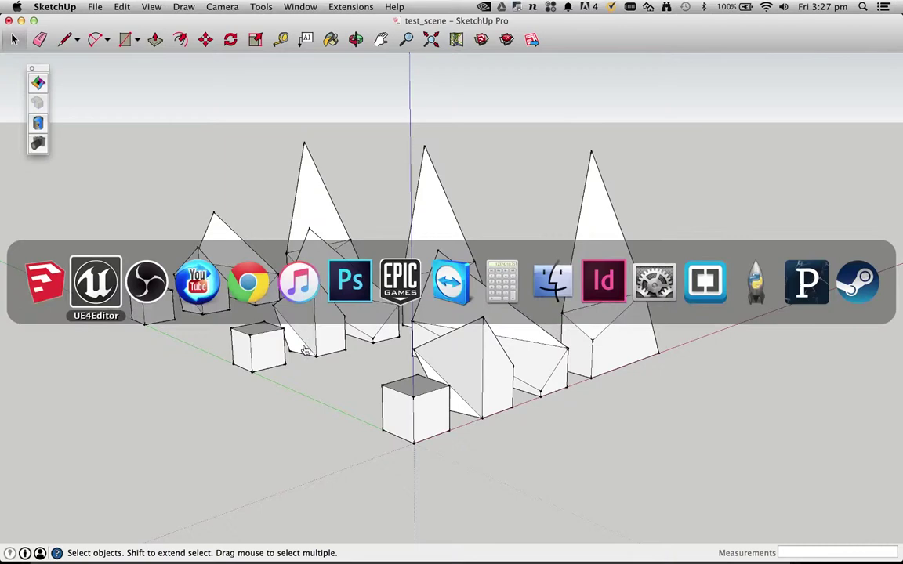
click(345, 284)
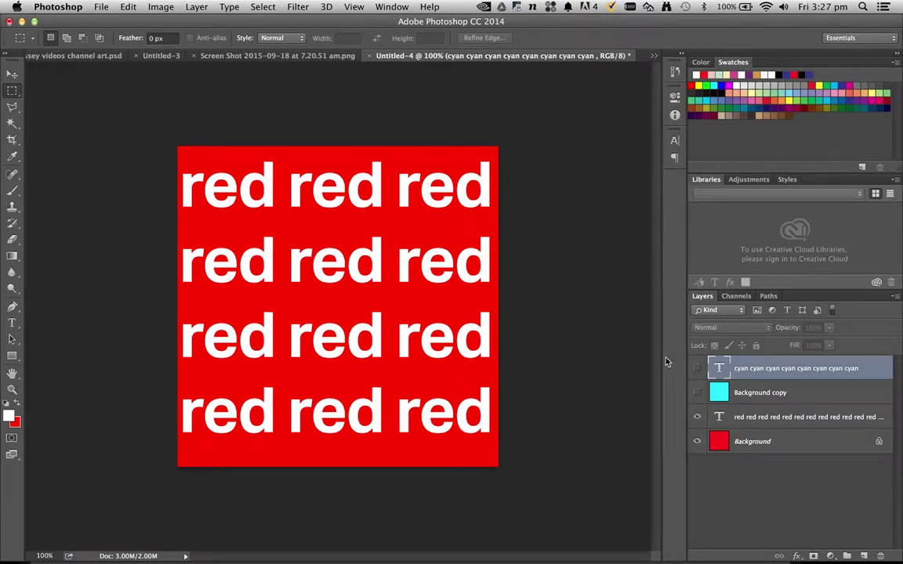
key(super+Tab)
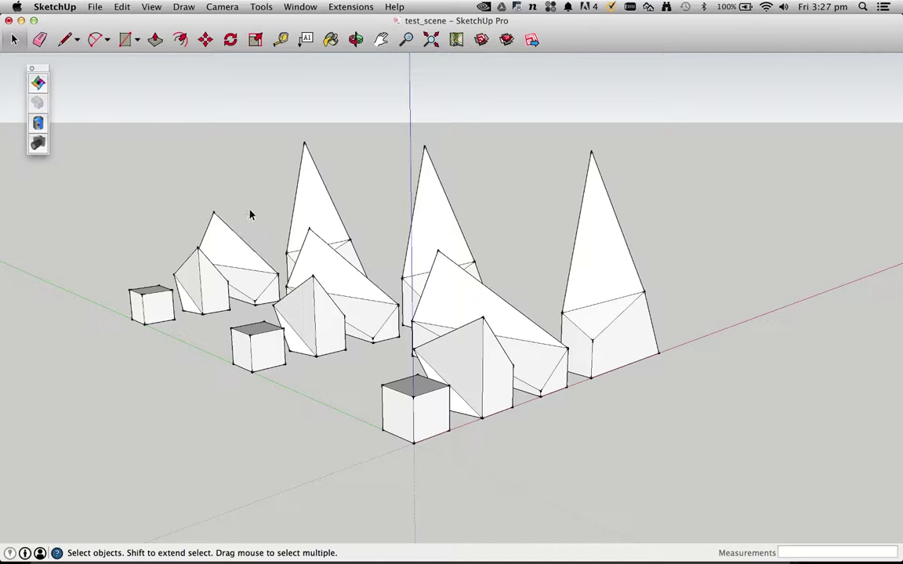
Open File > Export > 3D Model with FBX format, cancel it, and switch to Unreal Editor.
click(93, 7)
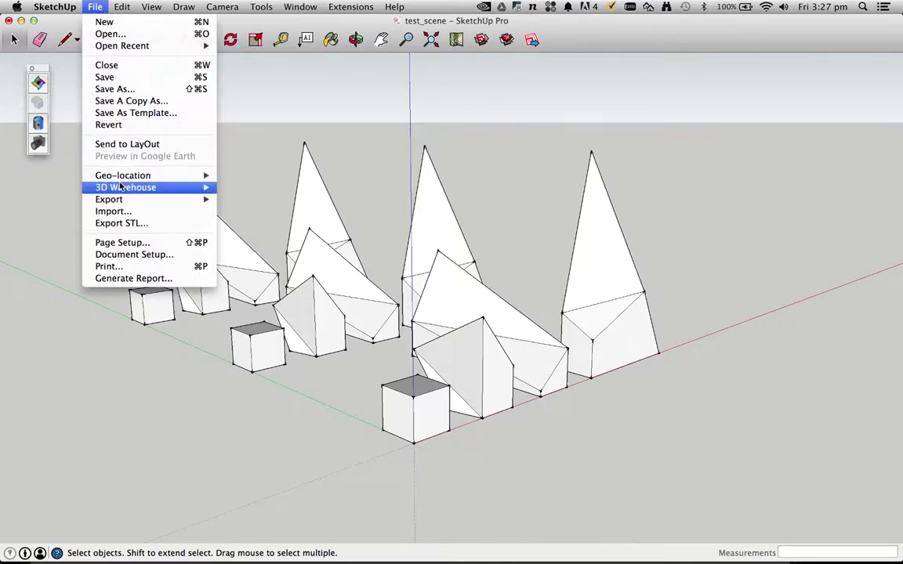
mouse_move(120, 200)
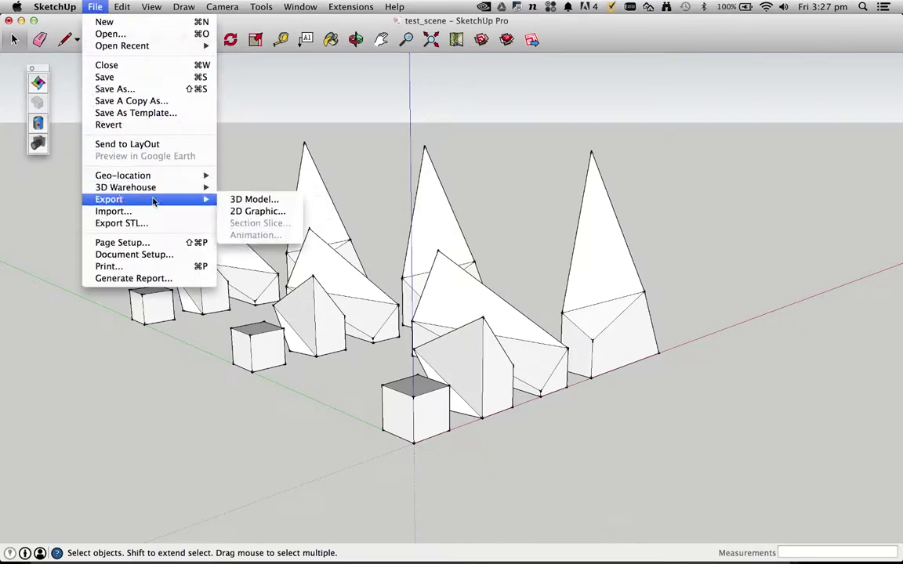
click(235, 199)
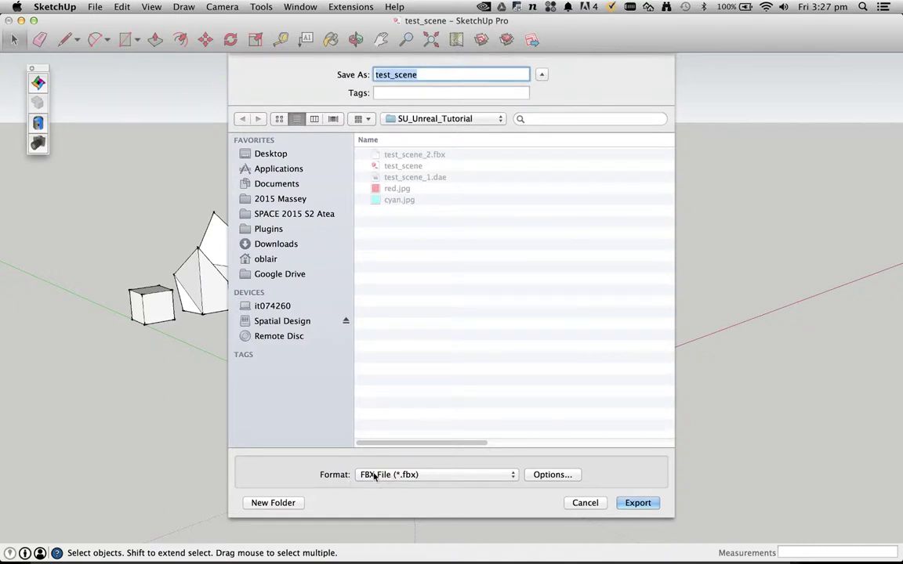
click(585, 505)
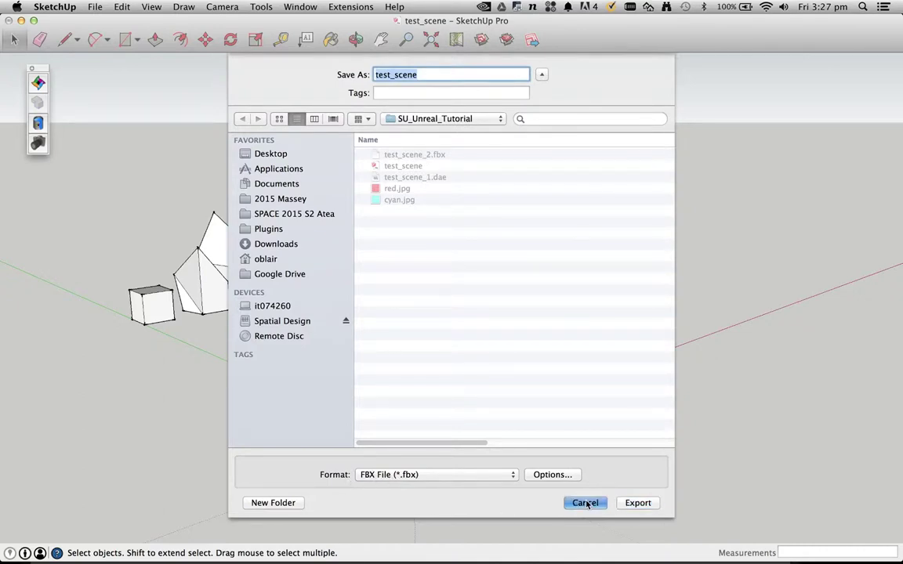
key(super+Tab)
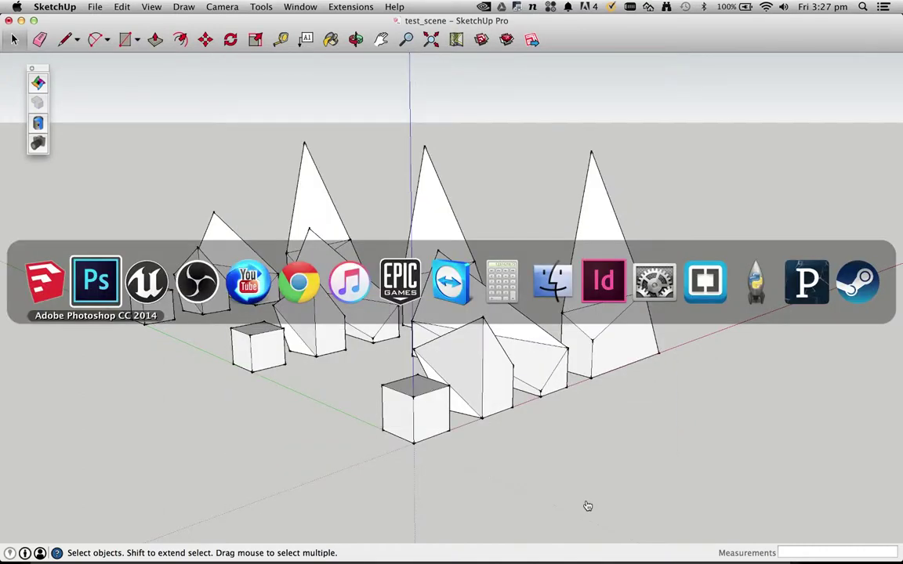
key(super+Tab)
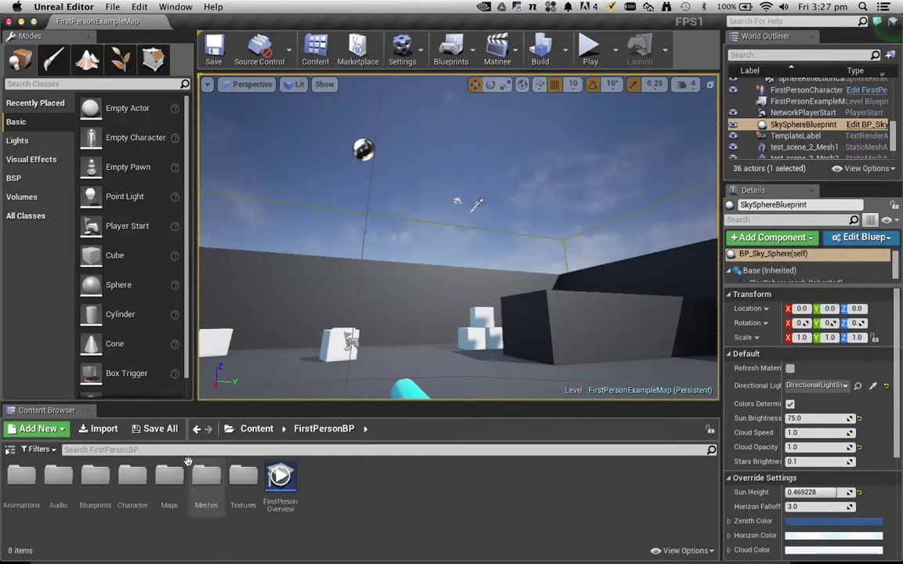
Look at test_scene_2.fbx in the Content Browser import window, cancel, and return to SketchUp.
click(100, 429)
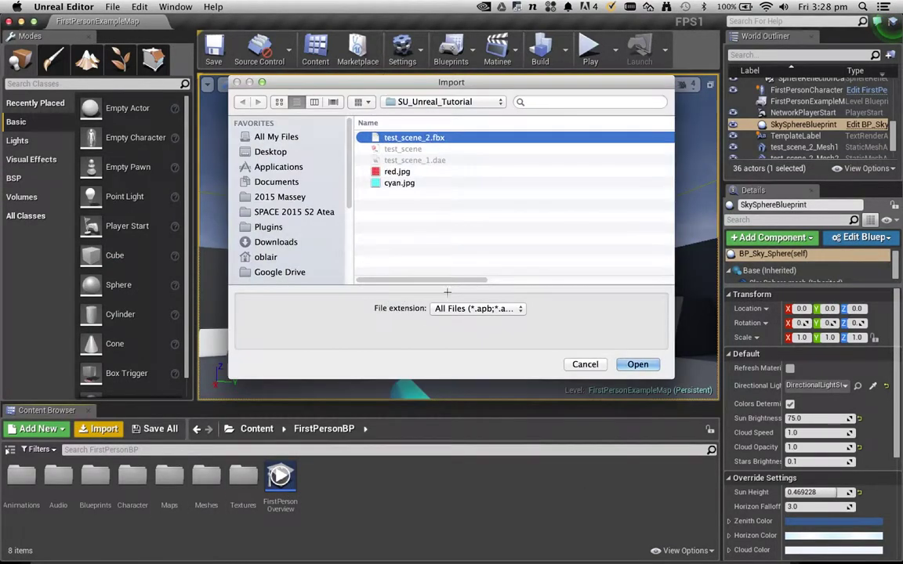
click(584, 364)
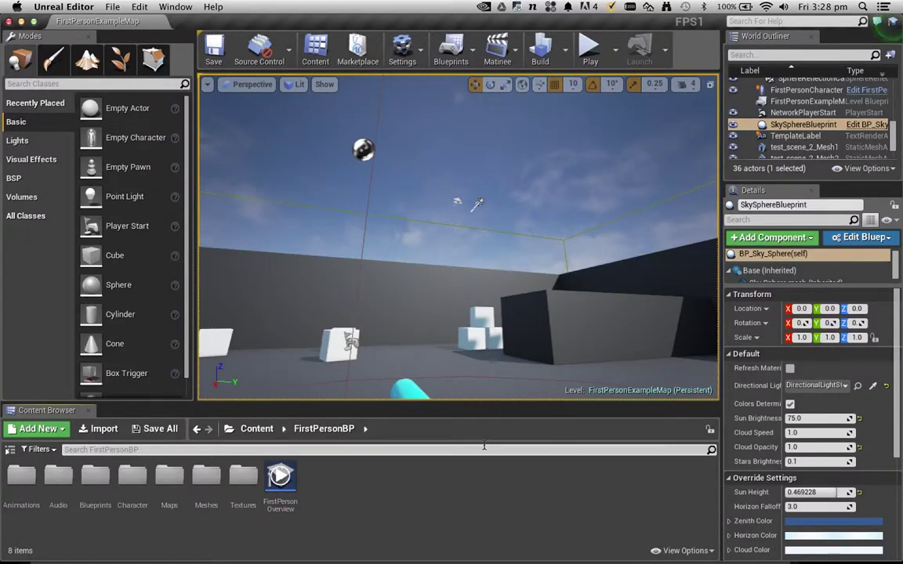
key(super+Tab)
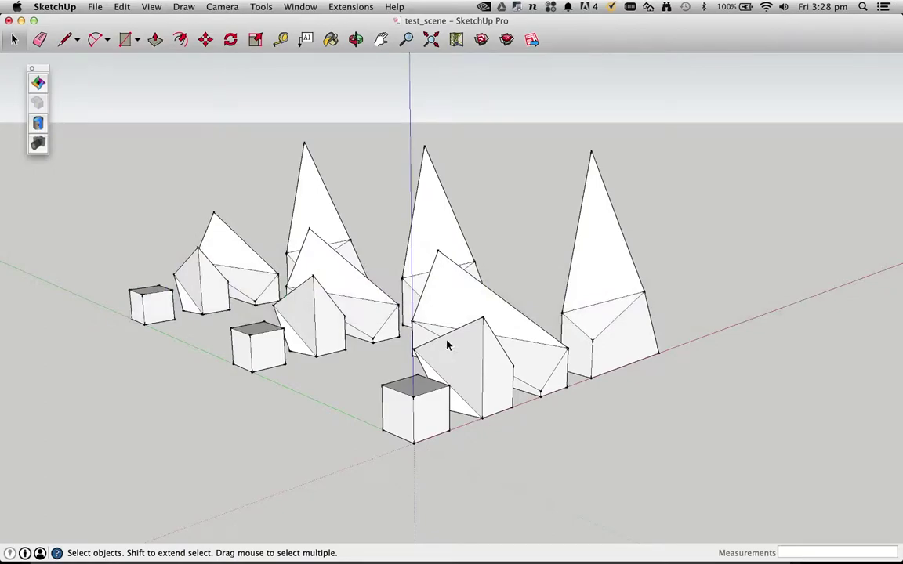
middle_drag(446, 345, 638, 298)
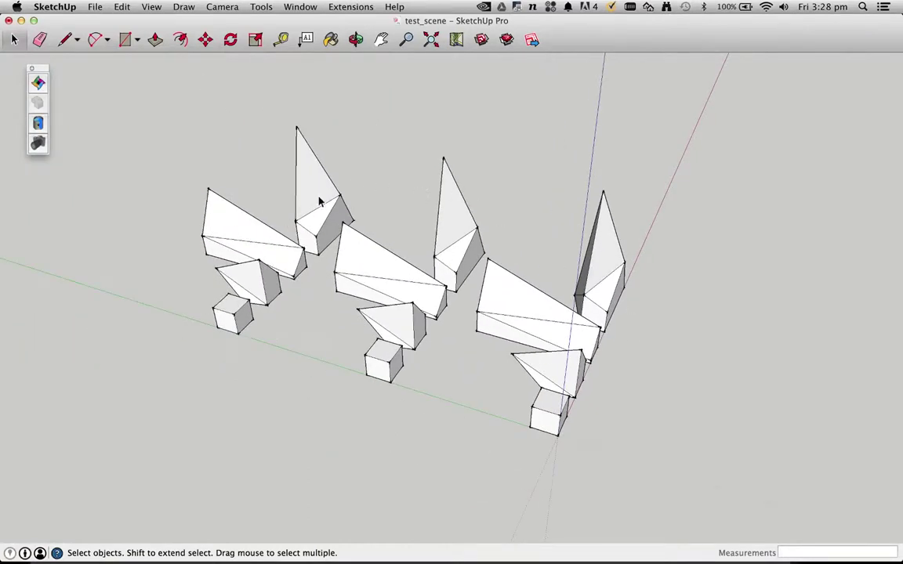
click(536, 301)
middle_drag(555, 327, 514, 257)
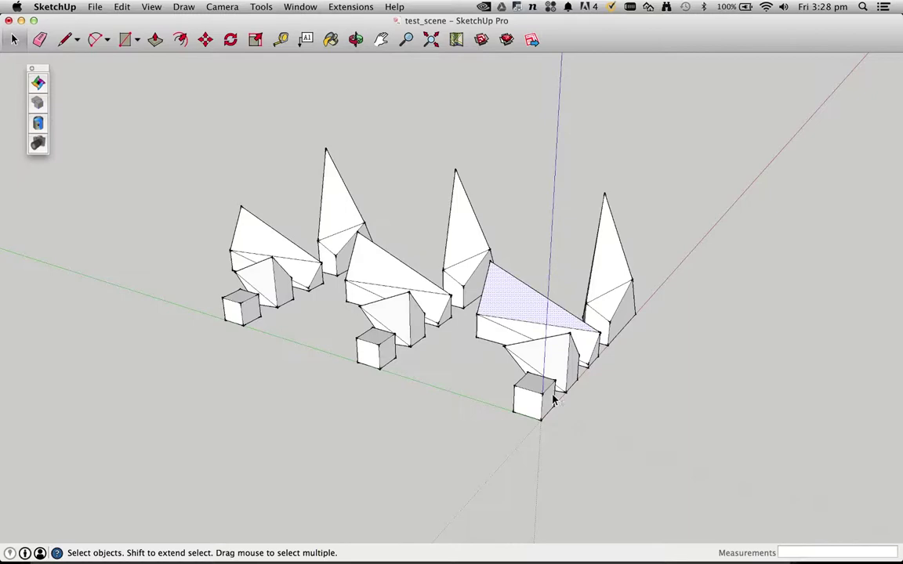
triple_click(549, 339)
middle_drag(549, 338, 594, 336)
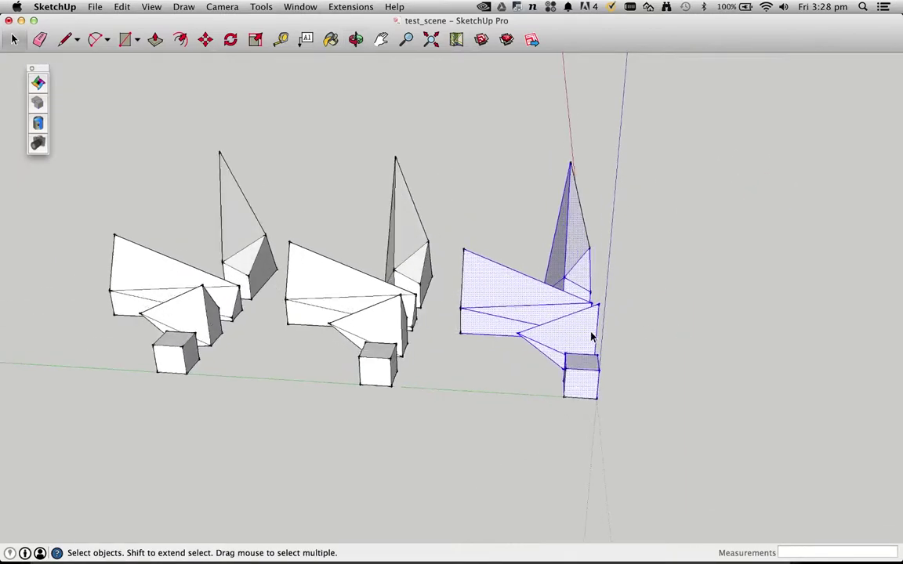
scroll(564, 345, up, 5)
click(533, 339)
click(516, 296)
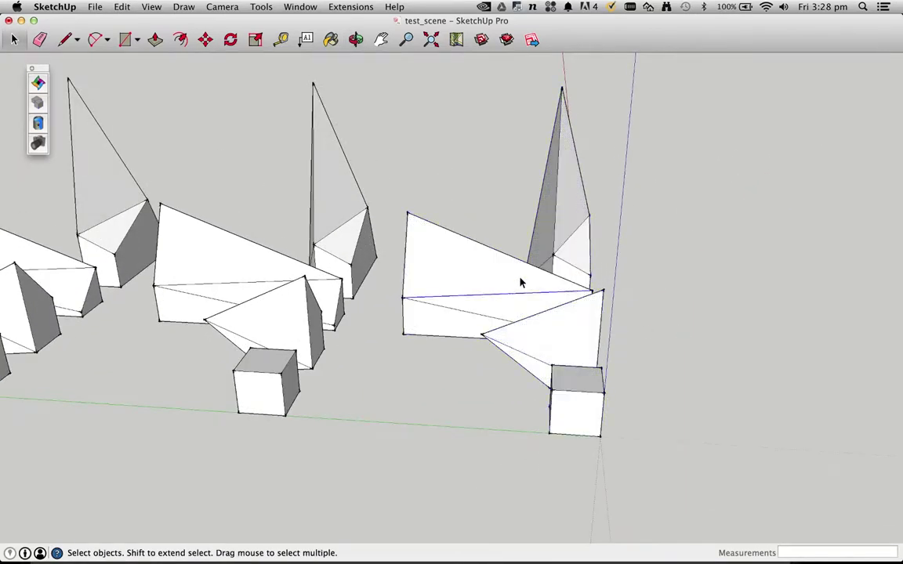
scroll(520, 282, down, 3)
click(343, 265)
scroll(409, 247, down, 3)
middle_drag(410, 248, 424, 341)
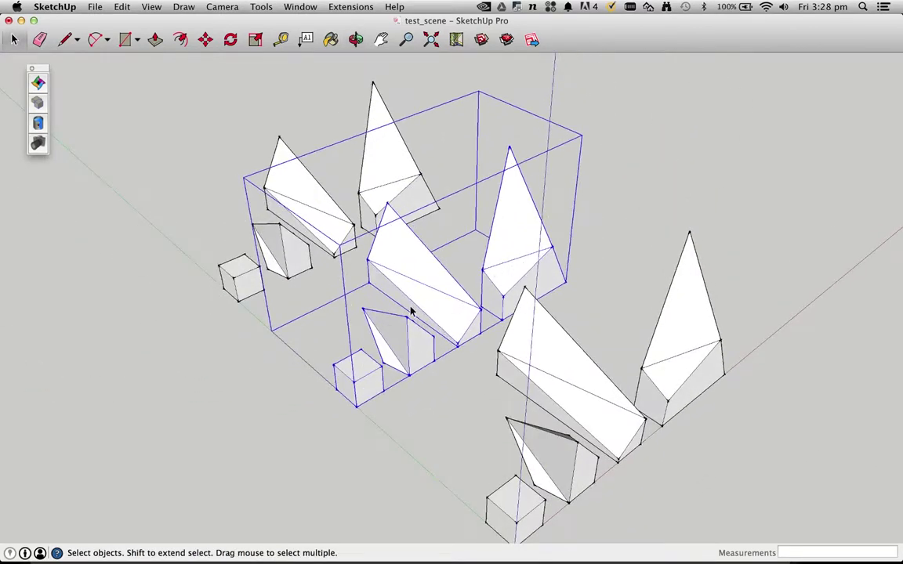
double_click(418, 279)
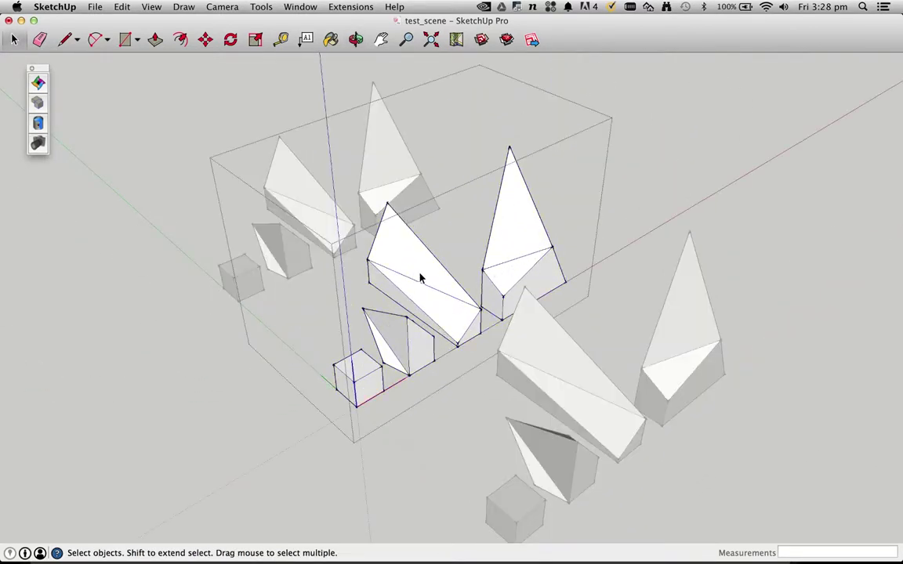
click(411, 263)
click(388, 335)
middle_drag(388, 335, 464, 234)
scroll(272, 268, up, 3)
mouse_move(272, 268)
middle_down()
mouse_move(264, 239)
mouse_move(275, 251)
middle_up()
click(357, 345)
click(386, 310)
click(382, 259)
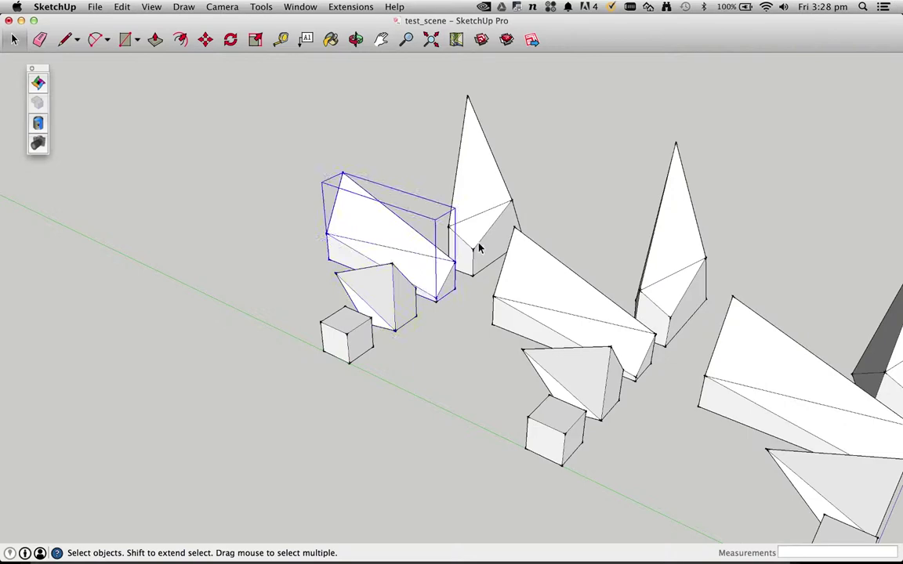
click(470, 250)
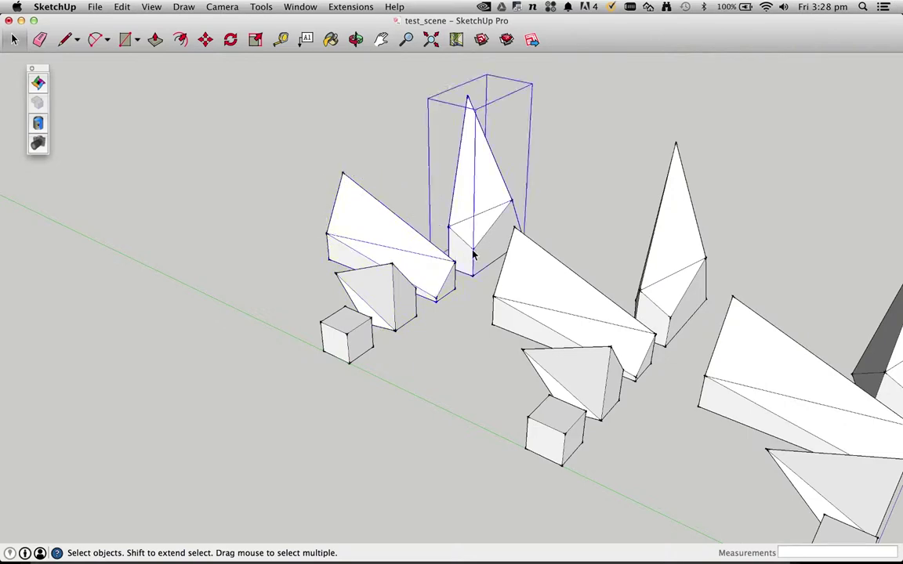
click(544, 232)
mouse_move(544, 232)
middle_down()
mouse_move(659, 242)
mouse_move(658, 171)
mouse_move(545, 215)
middle_up()
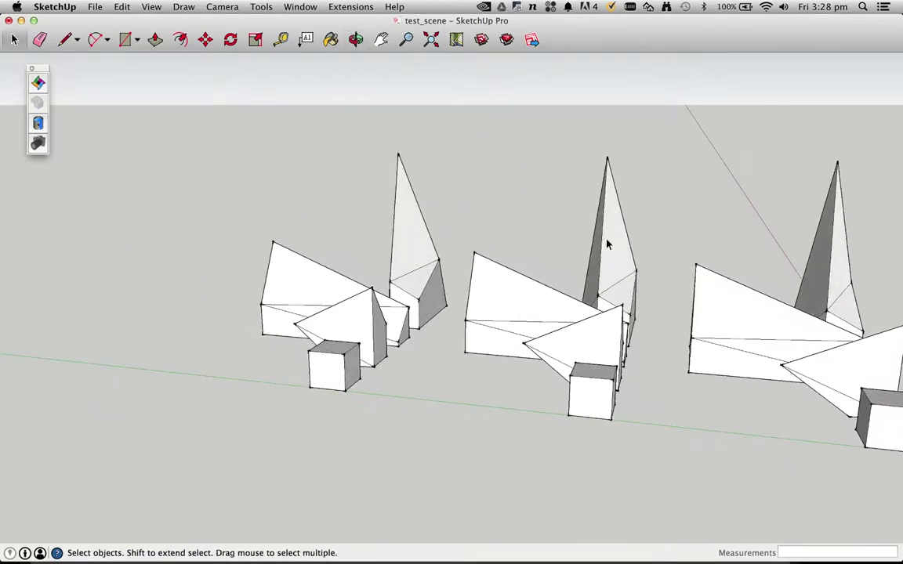
scroll(545, 215, down, 5)
middle_drag(458, 329, 516, 453)
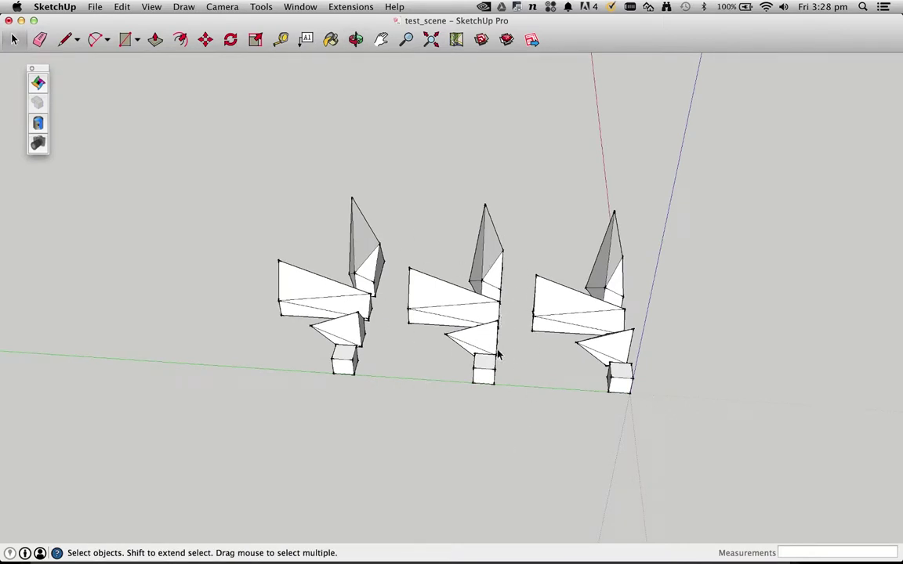
middle_drag(558, 312, 605, 477)
scroll(540, 367, down, 3)
scroll(565, 383, up, 5)
middle_drag(565, 384, 598, 343)
scroll(599, 342, down, 4)
scroll(600, 353, up, 3)
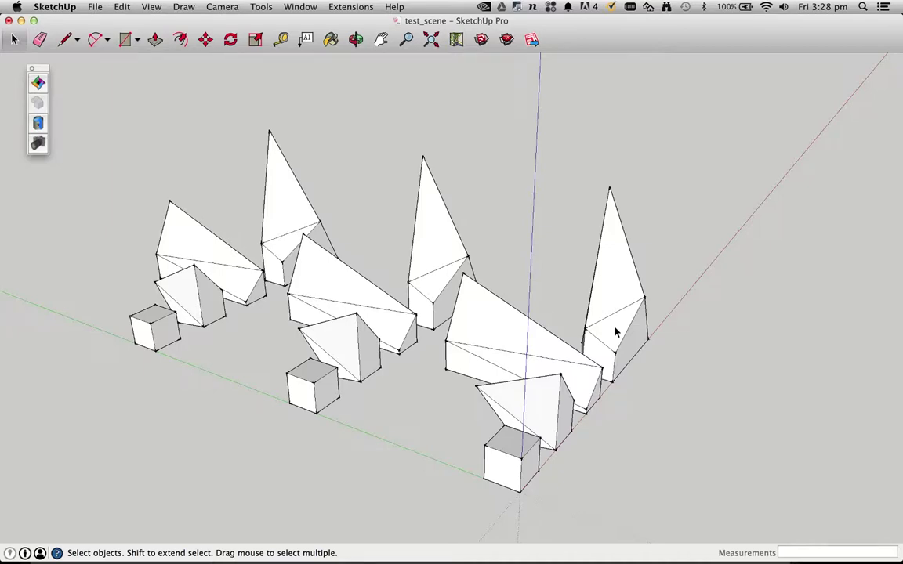
mouse_move(570, 317)
middle_down()
mouse_move(594, 272)
mouse_move(540, 290)
mouse_move(509, 276)
mouse_move(477, 371)
mouse_move(469, 315)
mouse_move(473, 377)
middle_up()
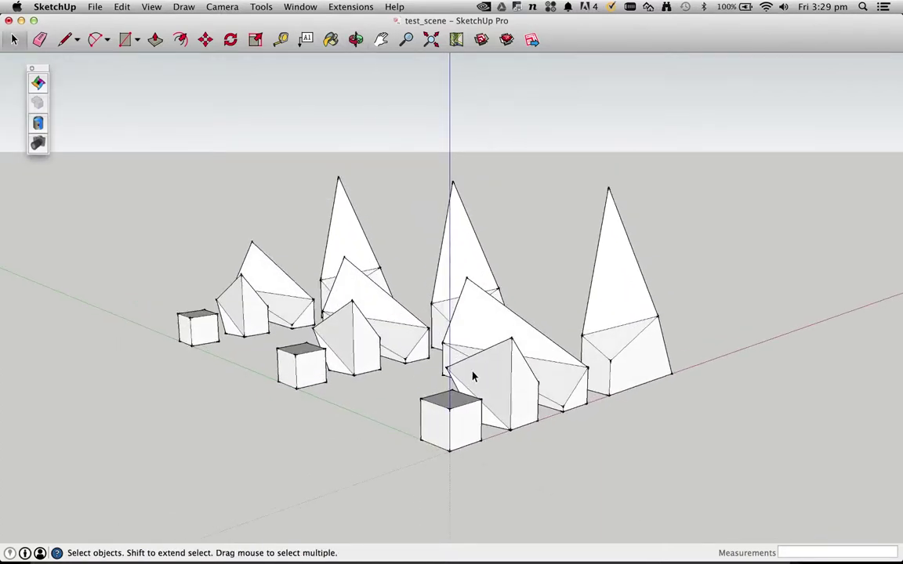
key(super+Tab)
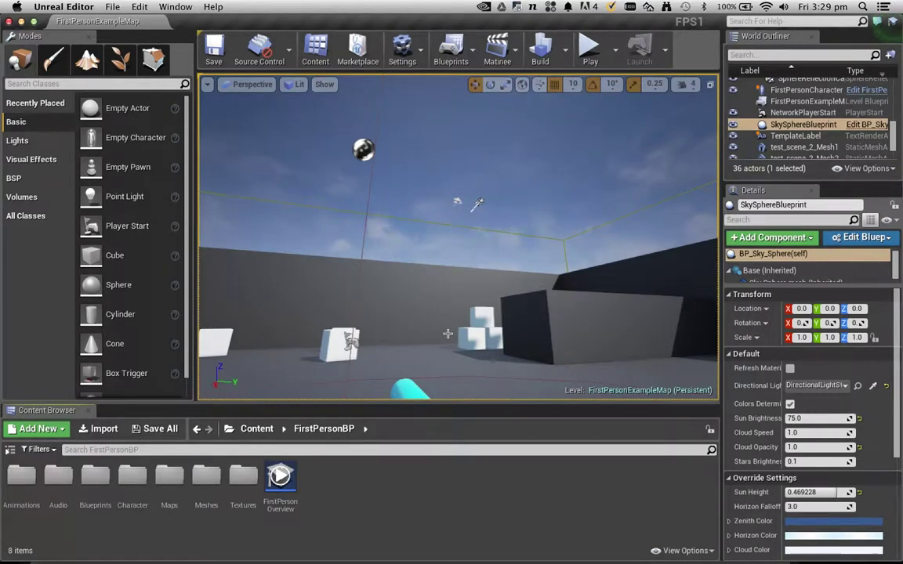
key(super+Tab)
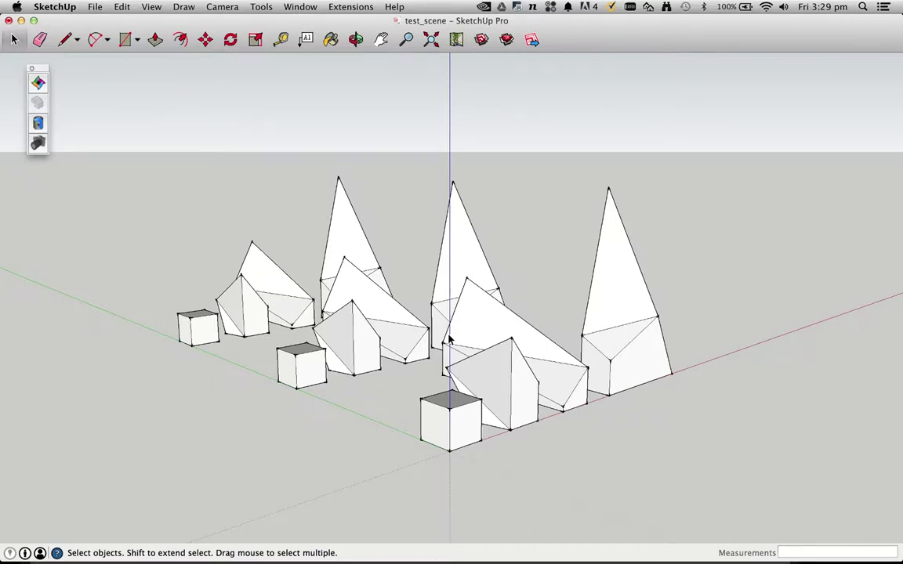
Create a 1000mm 'red' material from red.jpg in the Desktop's SU_Unreal_Tutorial folder.
middle_drag(449, 339, 518, 321)
middle_drag(547, 390, 528, 369)
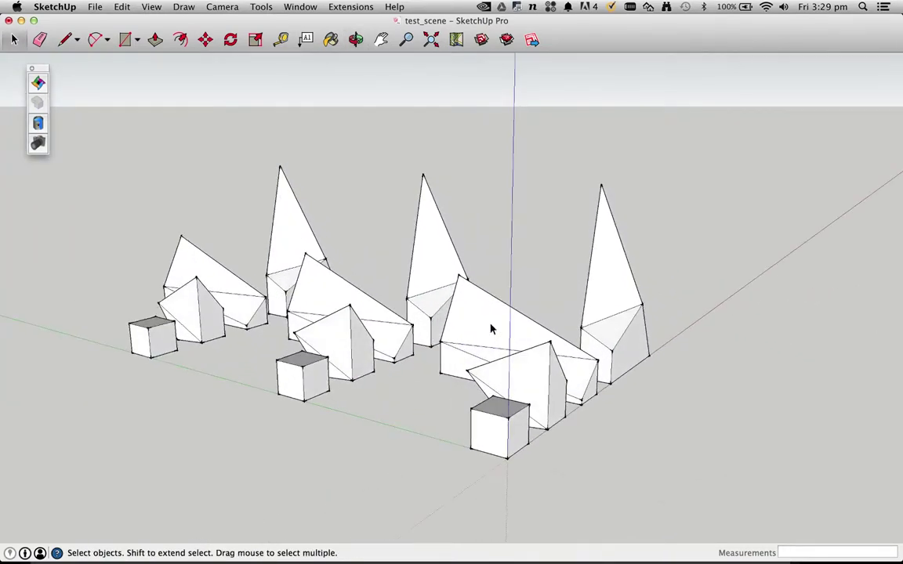
key(b)
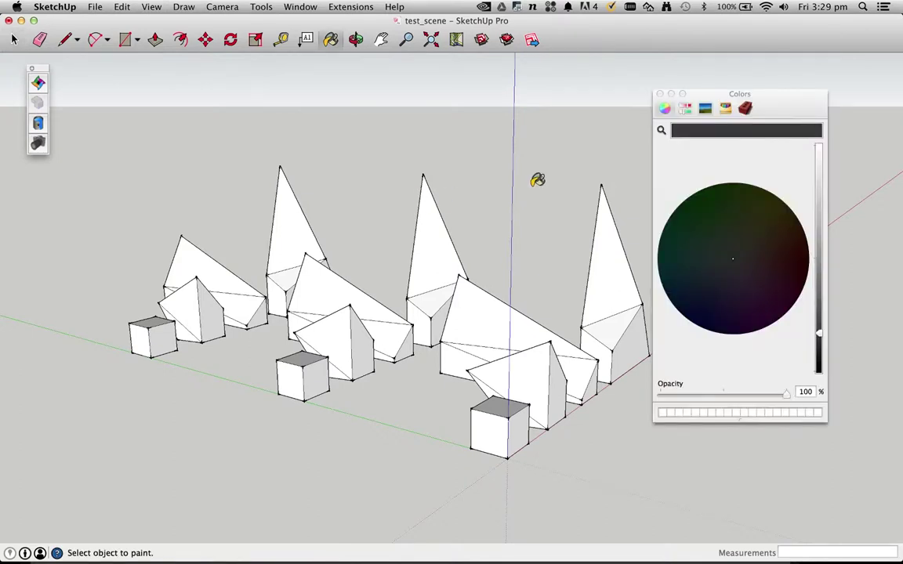
click(746, 109)
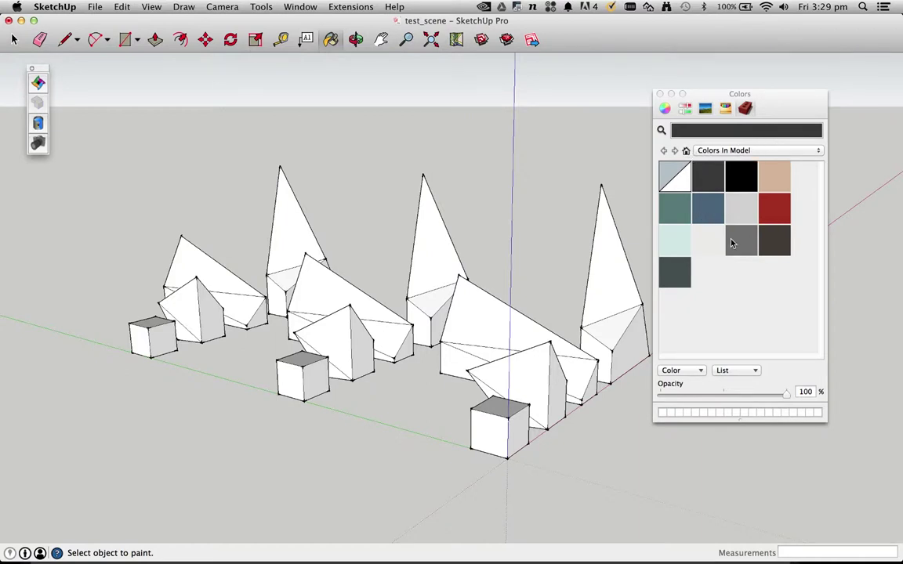
right_click(734, 293)
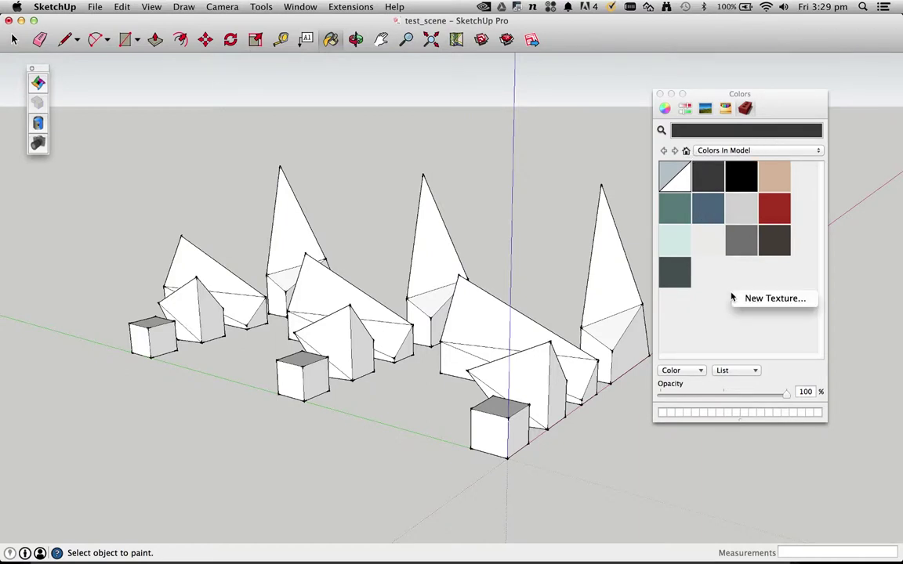
click(772, 299)
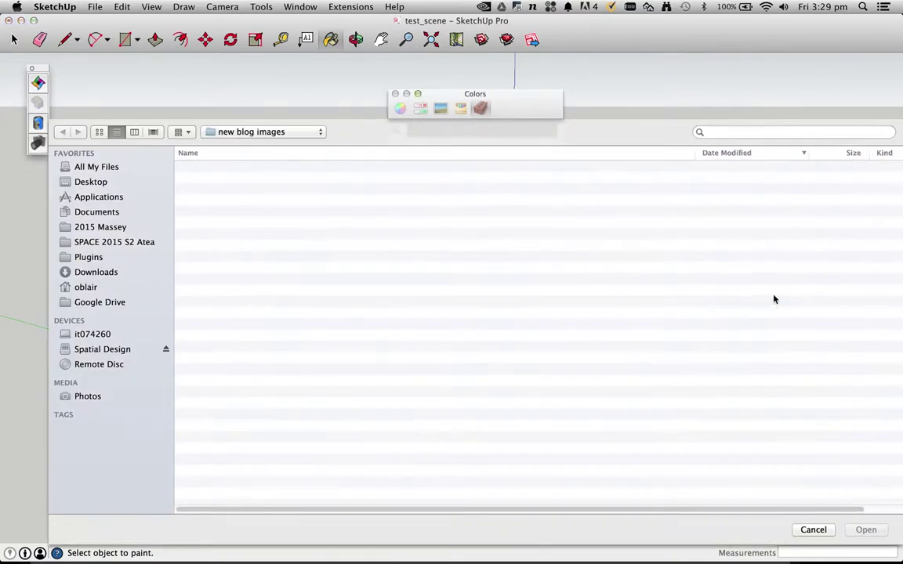
click(90, 182)
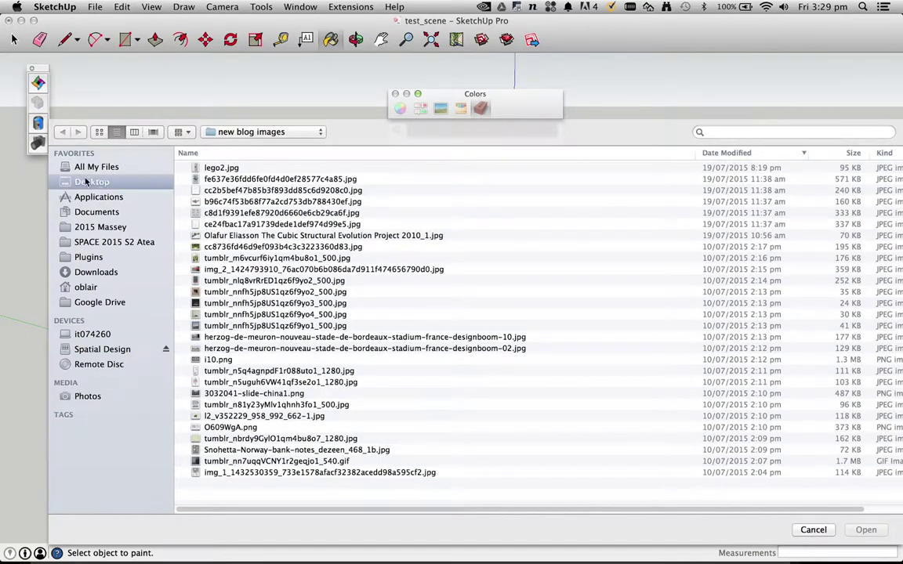
double_click(221, 170)
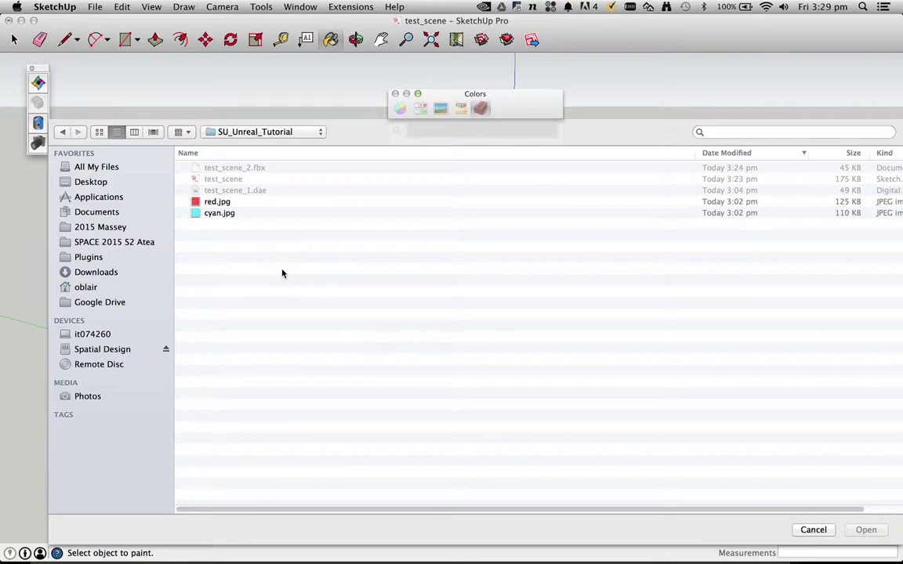
click(212, 202)
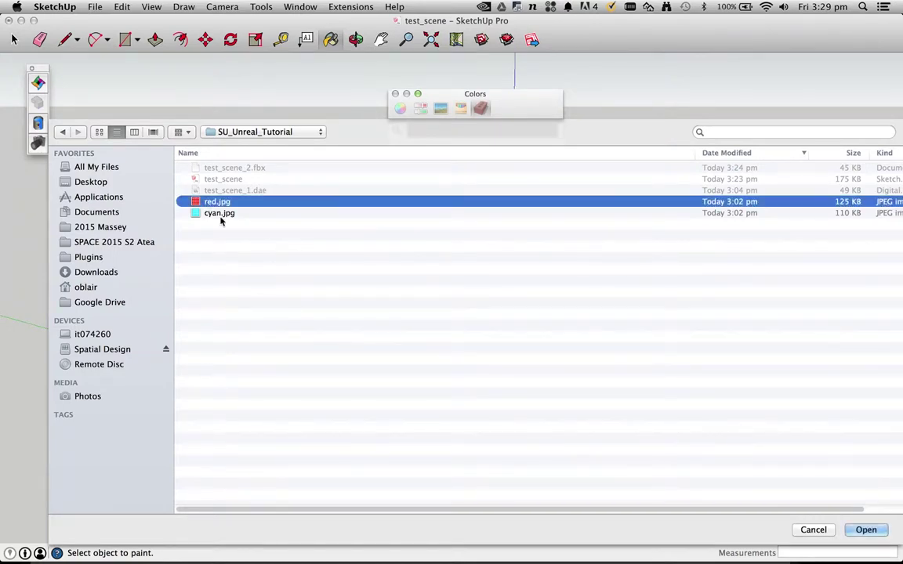
click(862, 530)
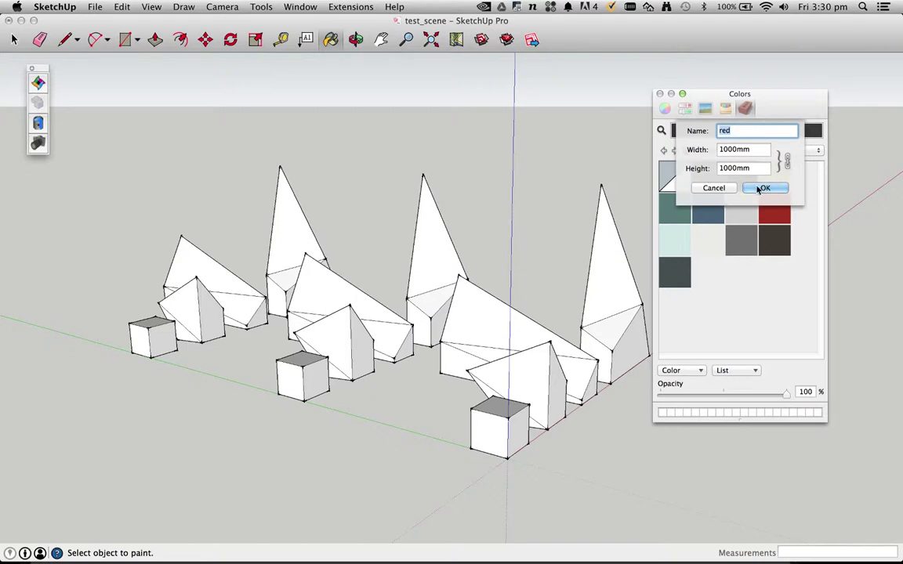
click(760, 189)
Add a second 1000mm material, 'cyan', from cyan.jpg.
right_click(773, 278)
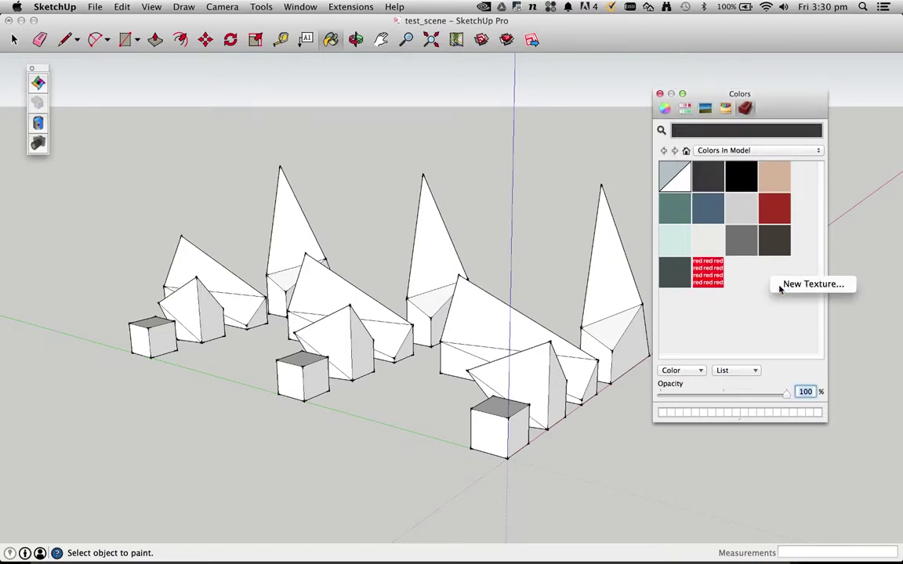
click(781, 285)
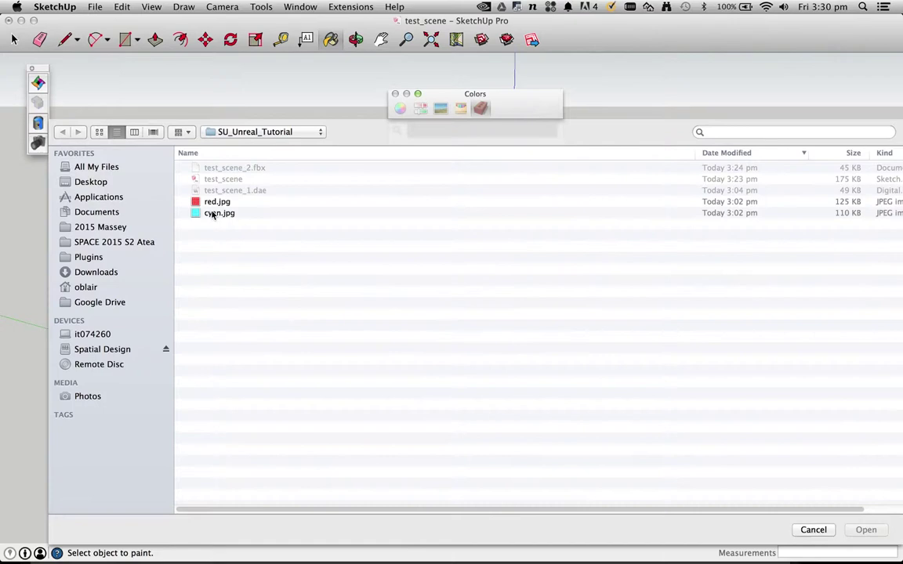
double_click(213, 214)
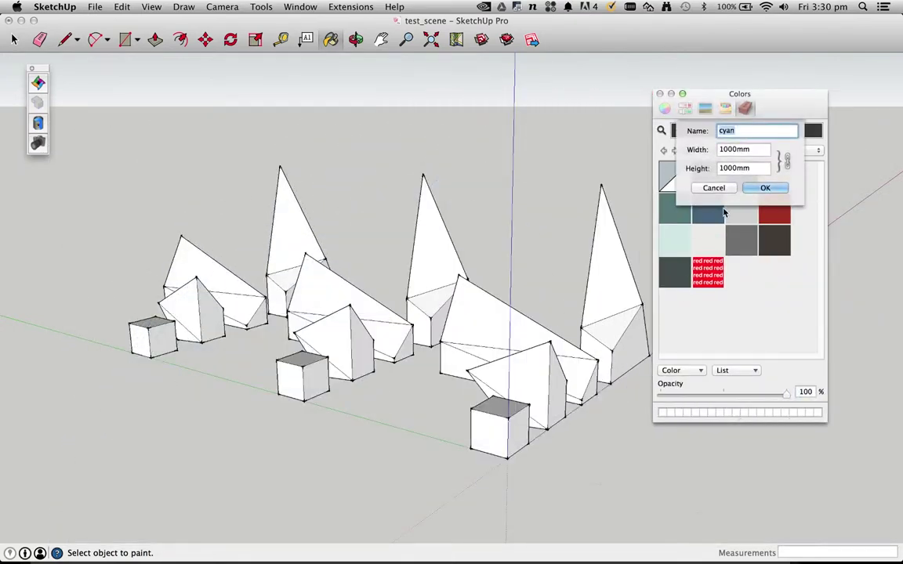
click(765, 188)
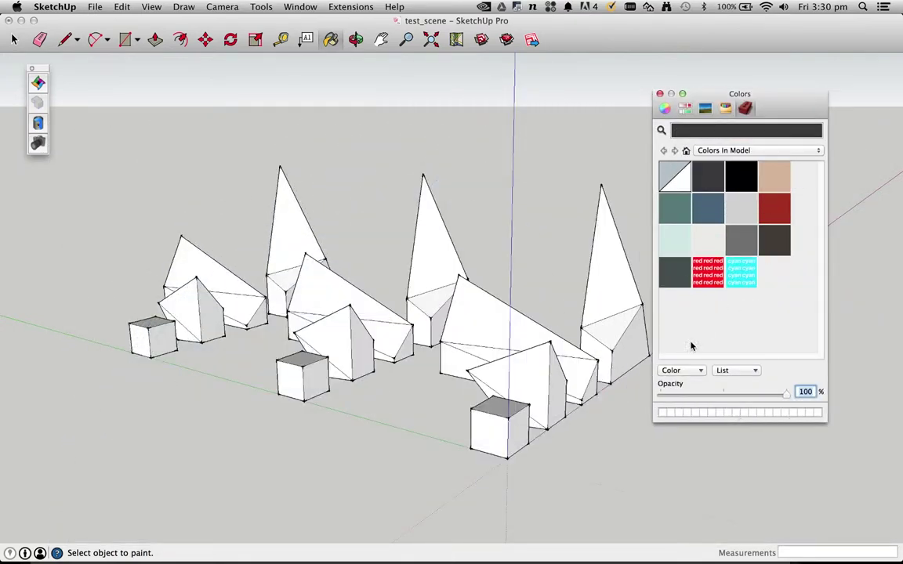
key(super+Tab)
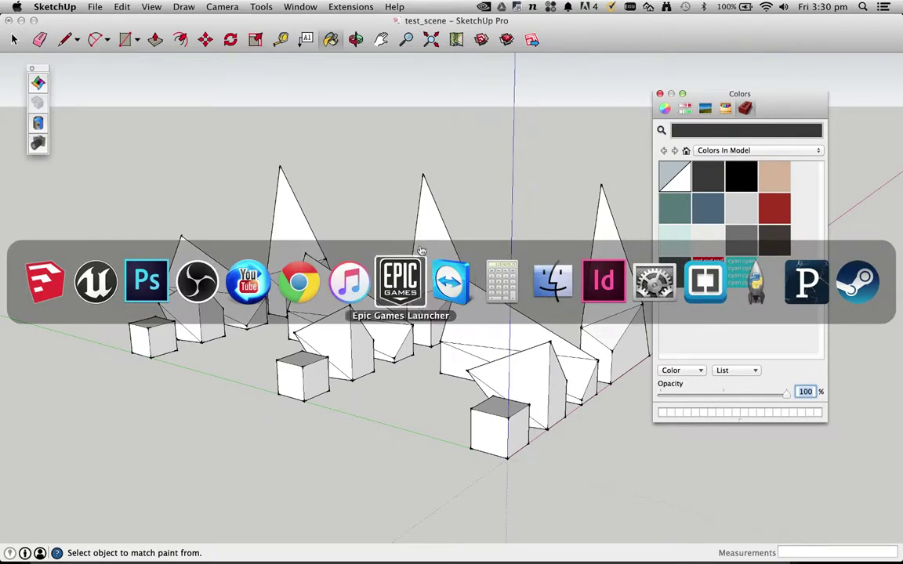
click(146, 280)
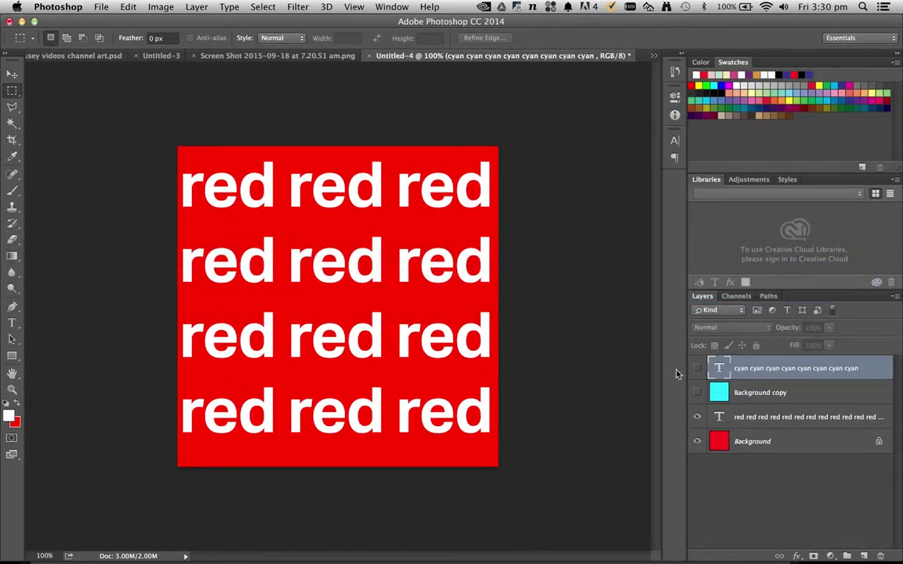
click(697, 392)
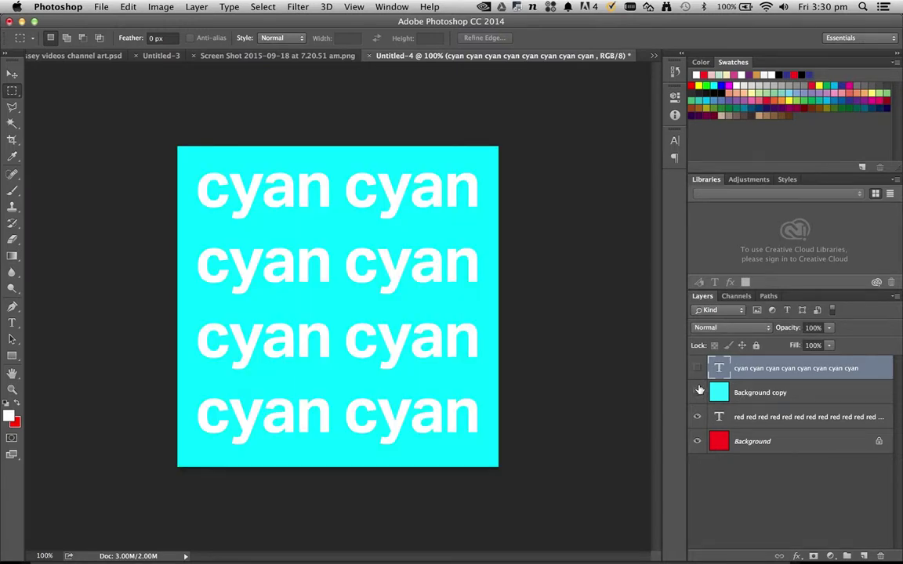
click(696, 392)
click(161, 7)
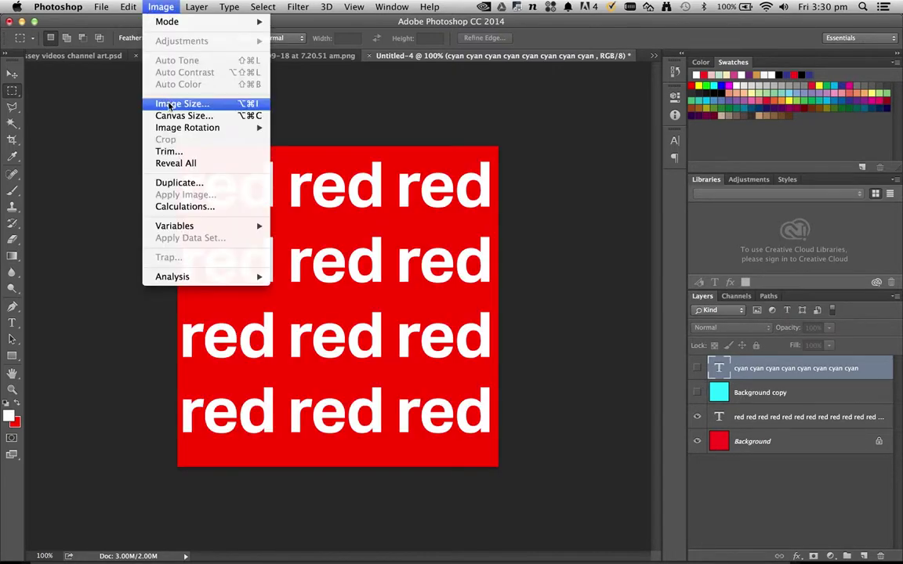
click(145, 95)
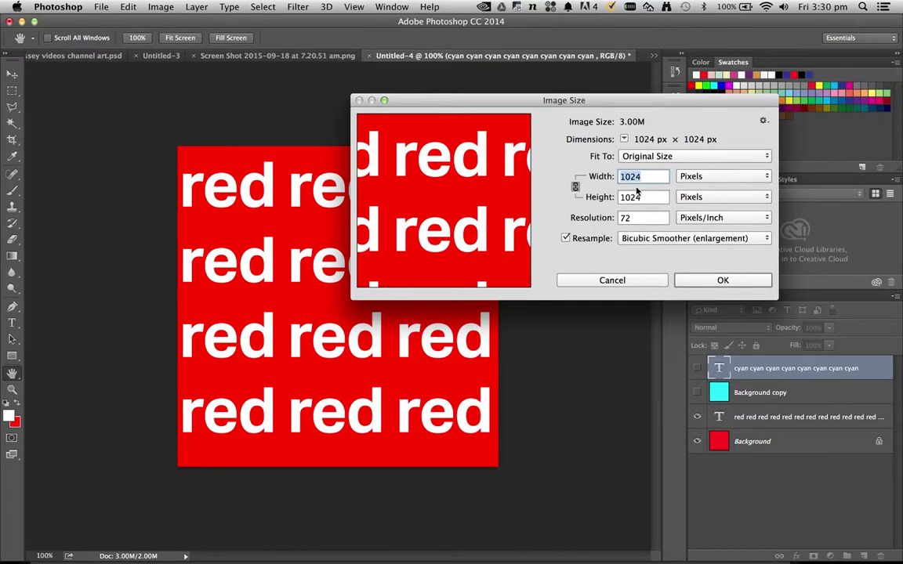
drag(597, 95, 560, 115)
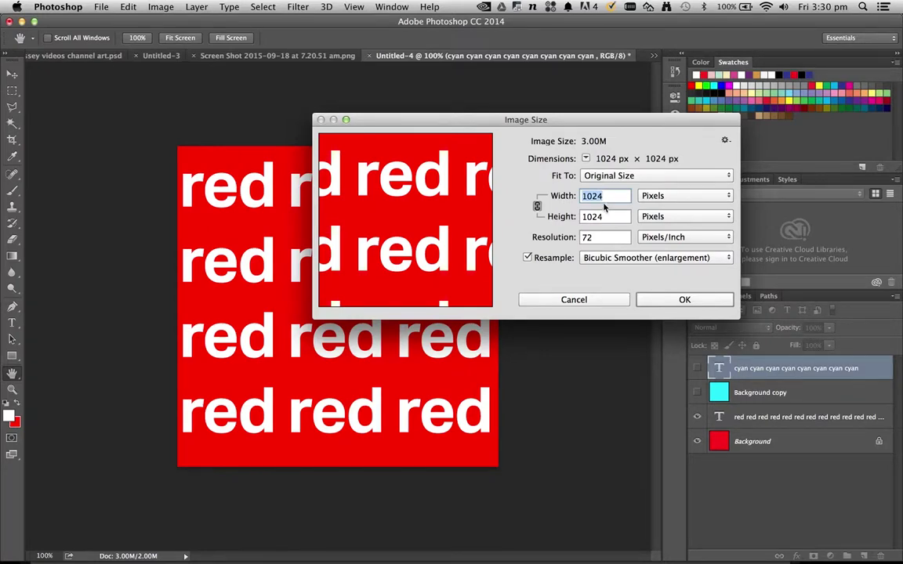
click(603, 301)
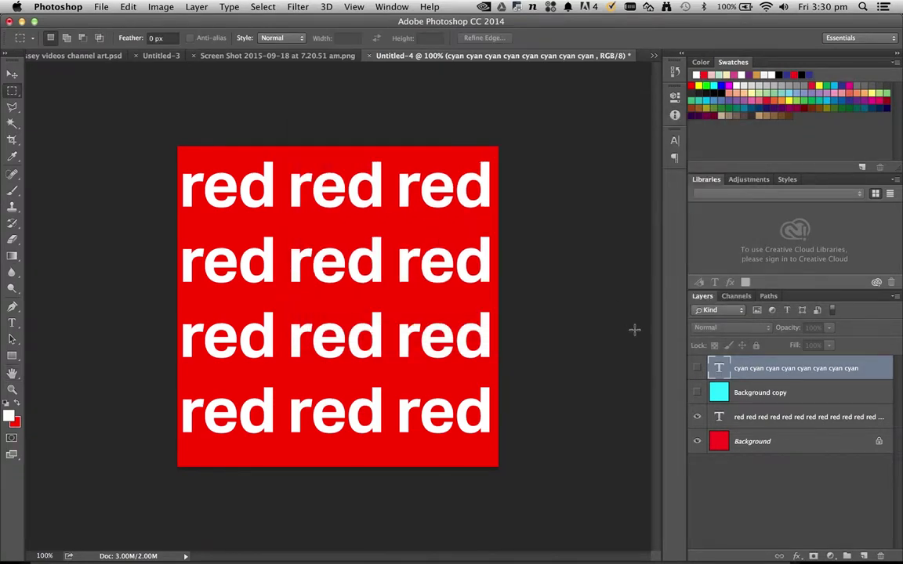
key(super+alt+shift+s)
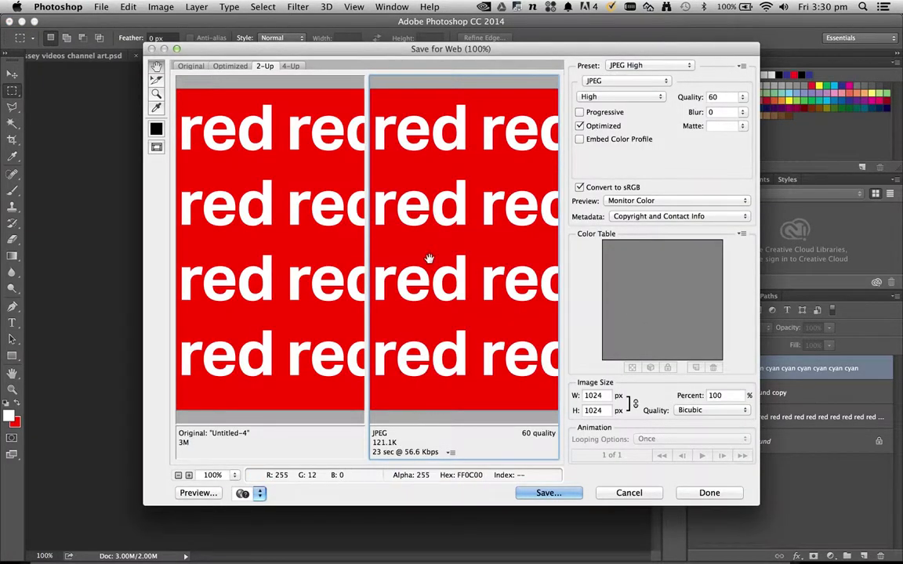
click(640, 495)
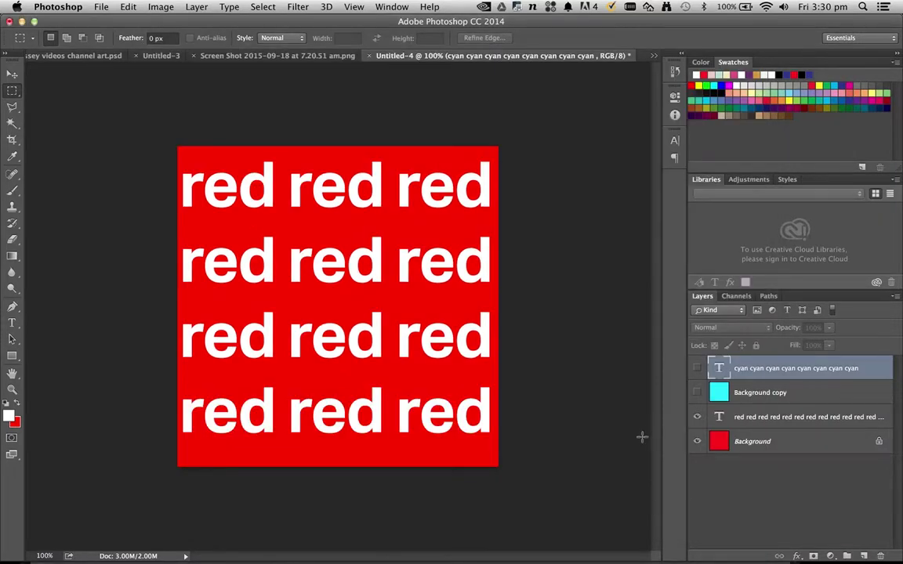
key(super+Tab)
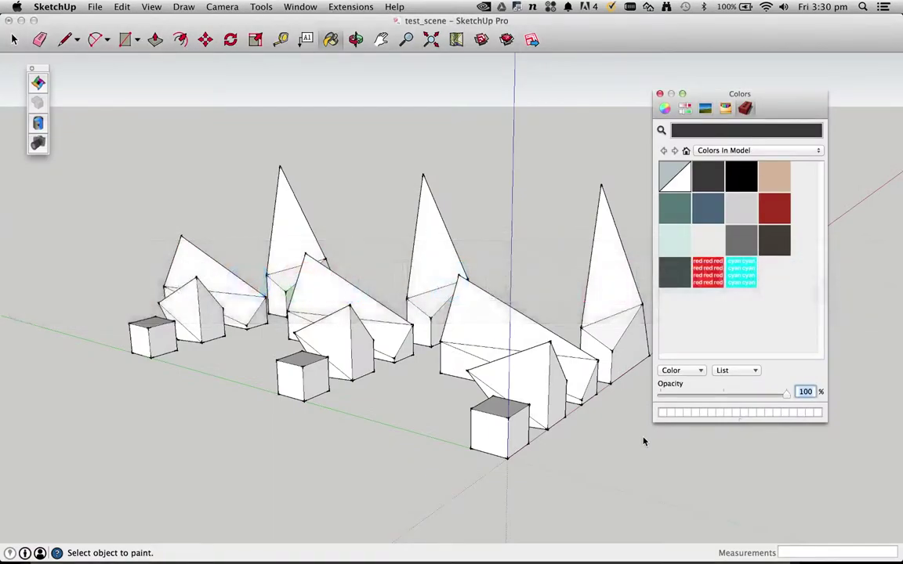
Paint the sloped roof face and the tall right-hand spire with the red texture.
mouse_move(603, 355)
middle_down()
mouse_move(550, 335)
mouse_move(503, 352)
middle_up()
click(706, 284)
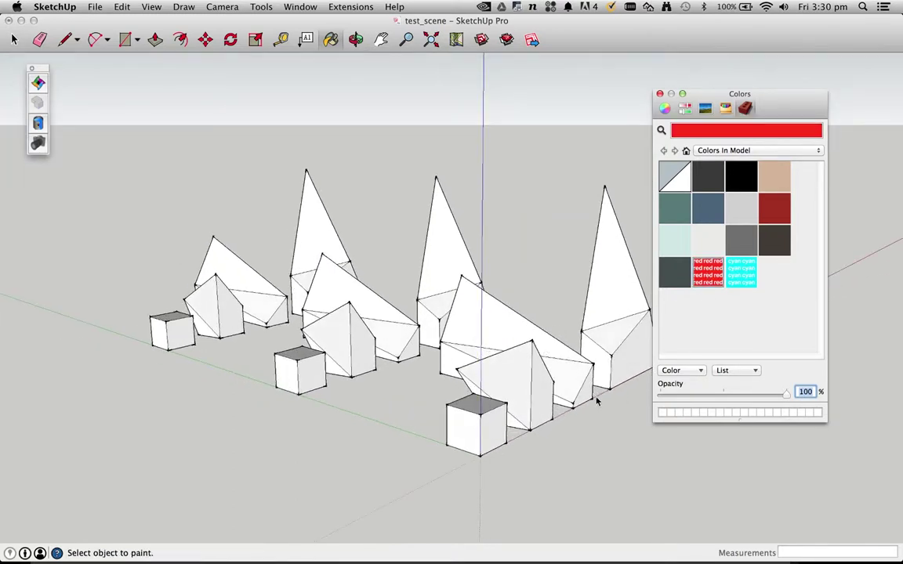
click(565, 360)
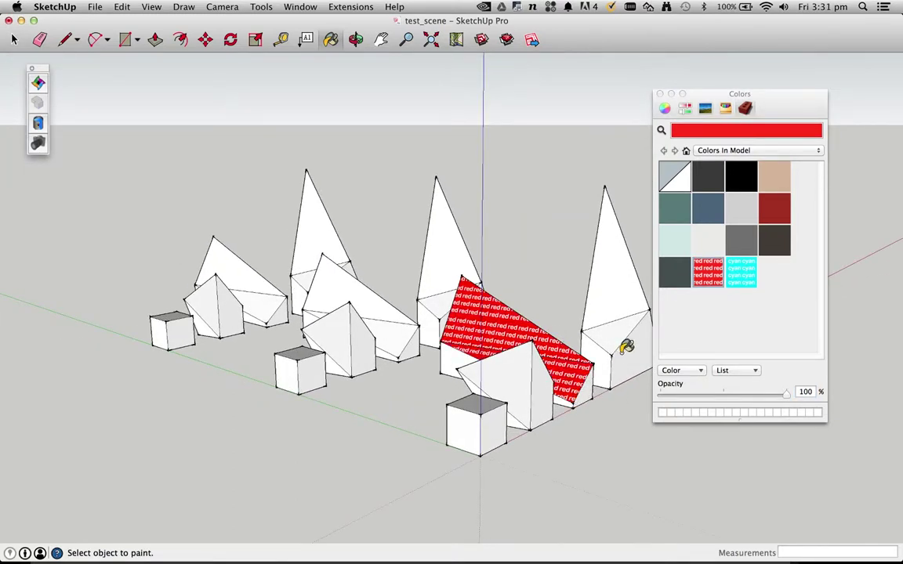
click(617, 296)
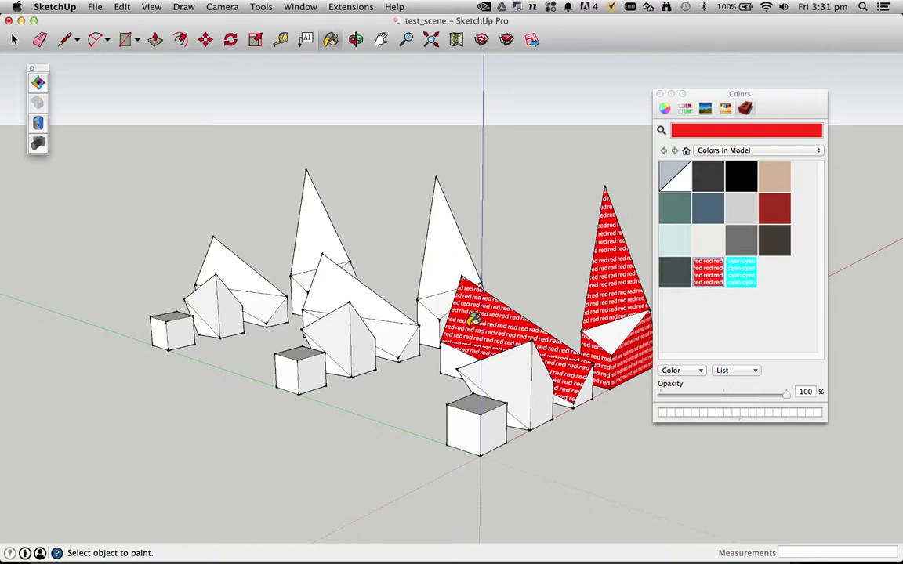
Orbit around the spires and paint the middle spire's face red too.
middle_drag(472, 319, 557, 323)
scroll(416, 312, up, 3)
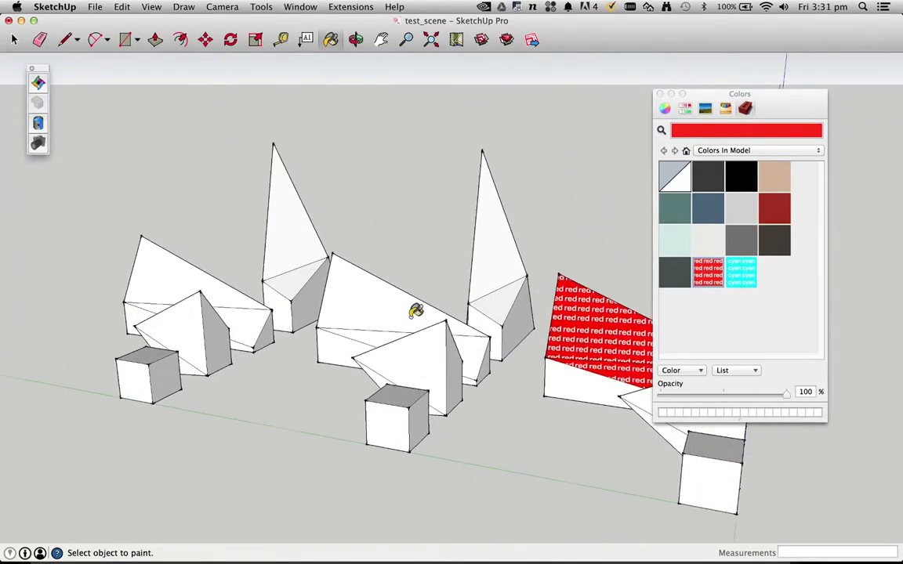
middle_drag(416, 312, 468, 338)
scroll(349, 289, up, 3)
key(space)
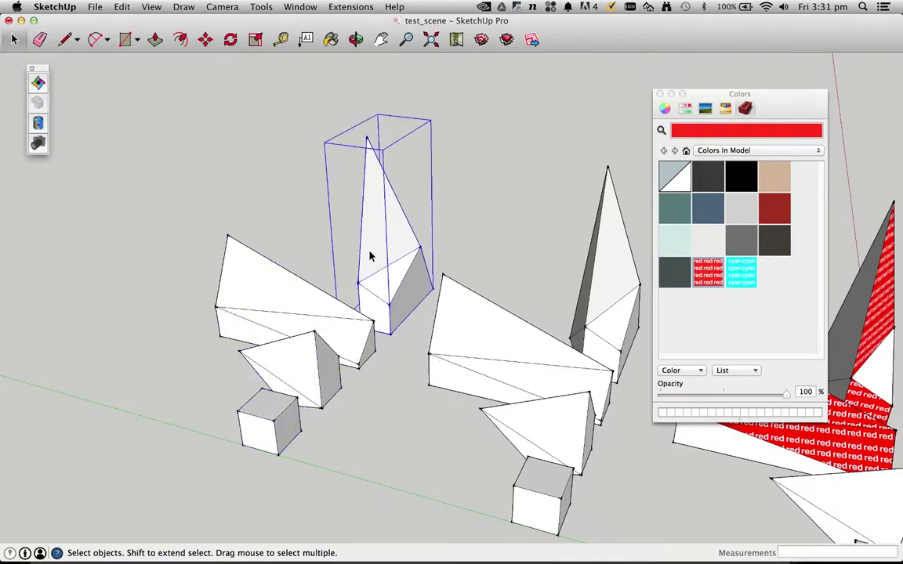
middle_drag(371, 256, 791, 314)
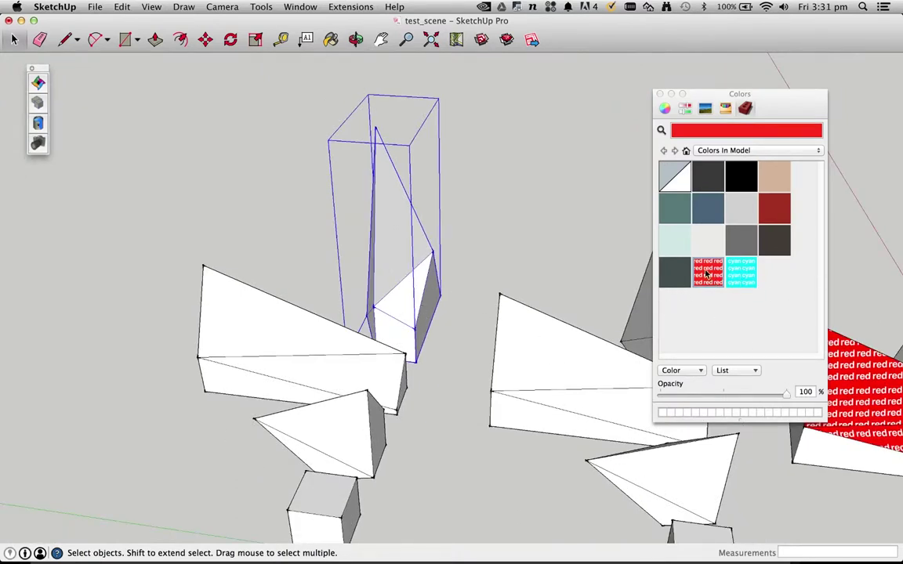
key(b)
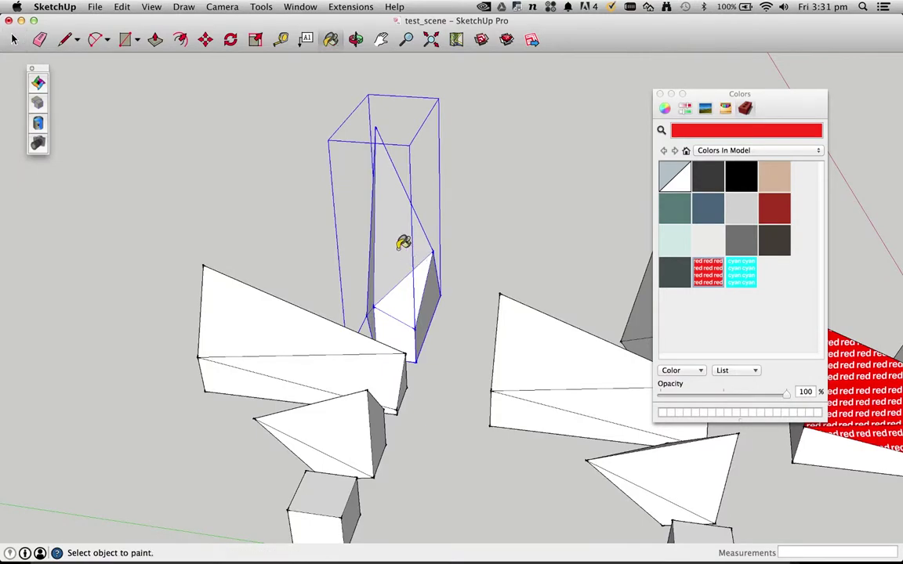
click(403, 242)
mouse_move(409, 298)
middle_down()
mouse_move(768, 199)
mouse_move(185, 159)
mouse_move(330, 243)
mouse_move(388, 290)
middle_up()
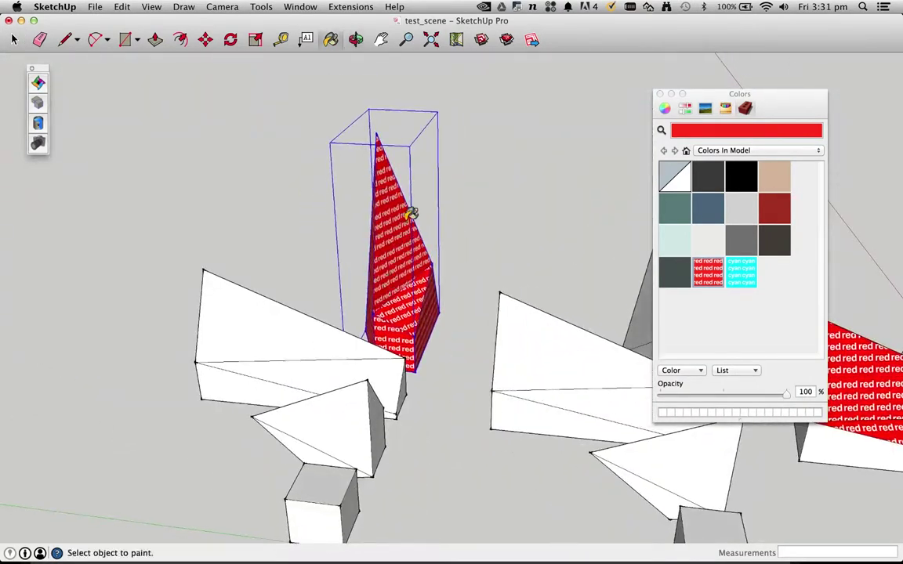
key(space)
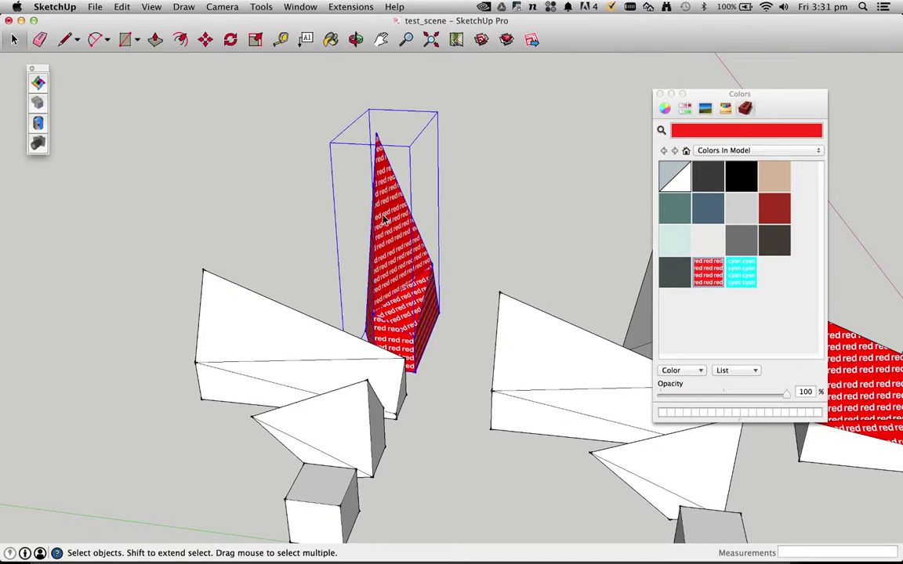
right_click(386, 210)
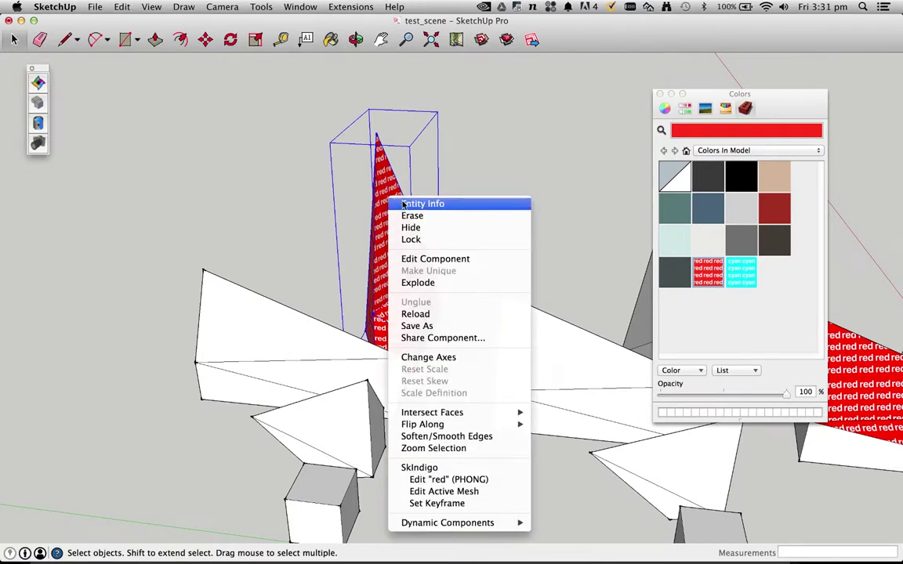
click(409, 204)
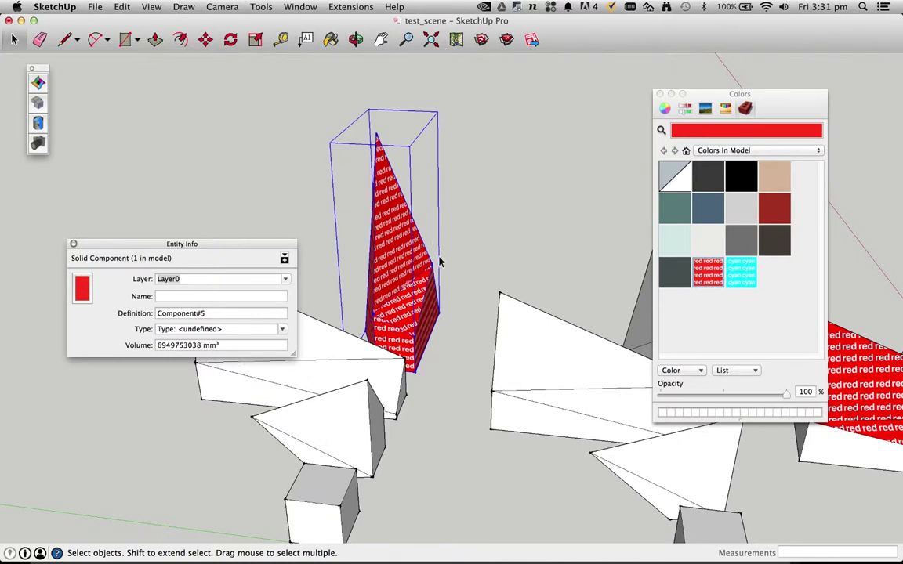
double_click(401, 232)
click(395, 229)
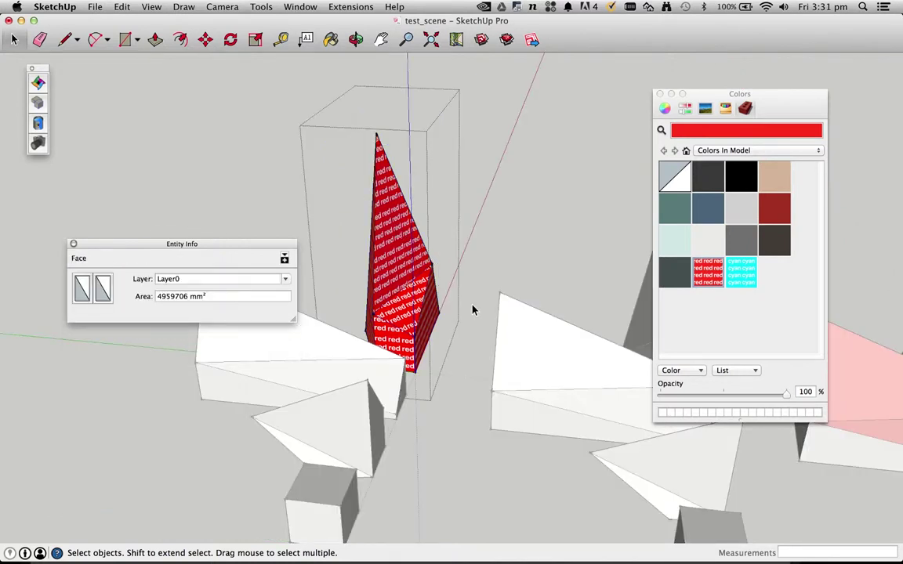
click(72, 244)
click(466, 190)
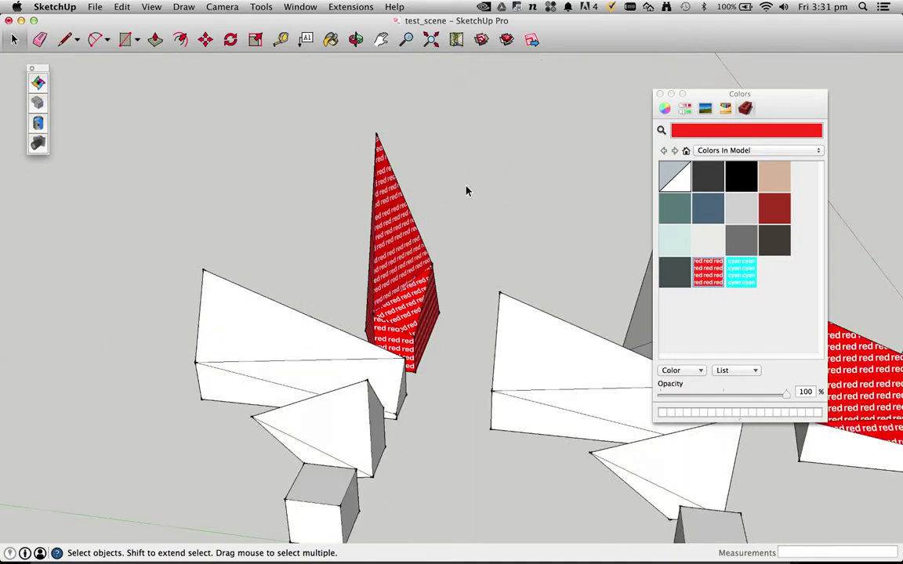
middle_drag(396, 268, 375, 282)
scroll(397, 285, down, 3)
scroll(374, 282, up, 2)
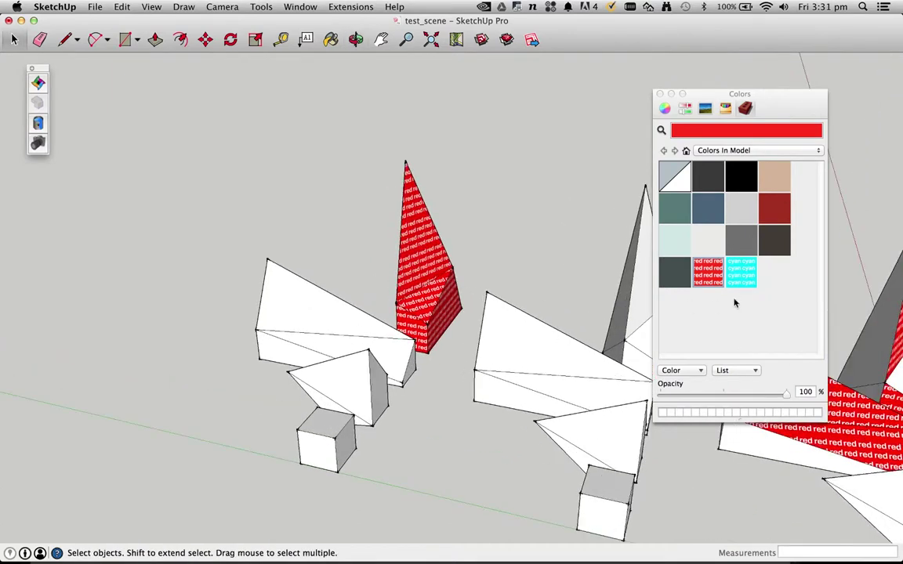
Paint the white sloped shape cyan, with one band of it red.
double_click(380, 331)
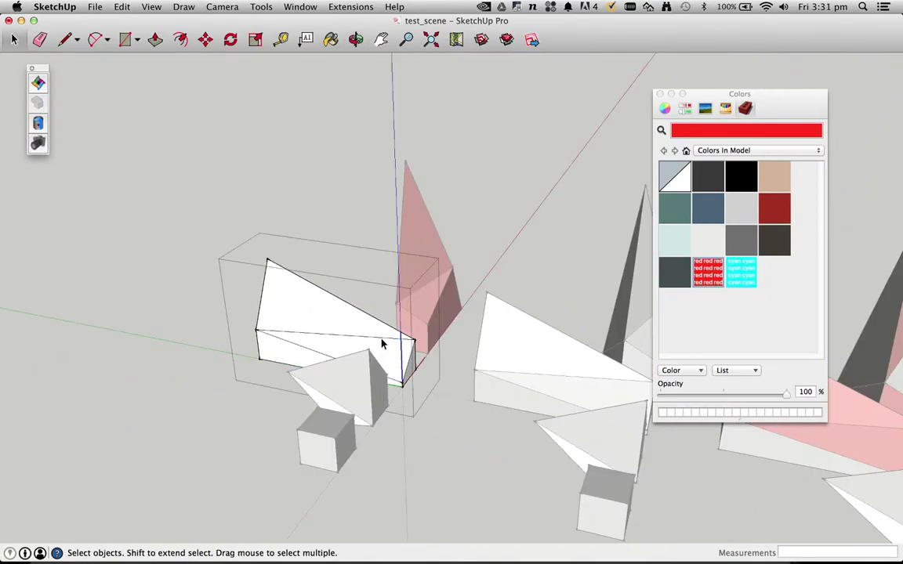
triple_click(387, 347)
click(748, 275)
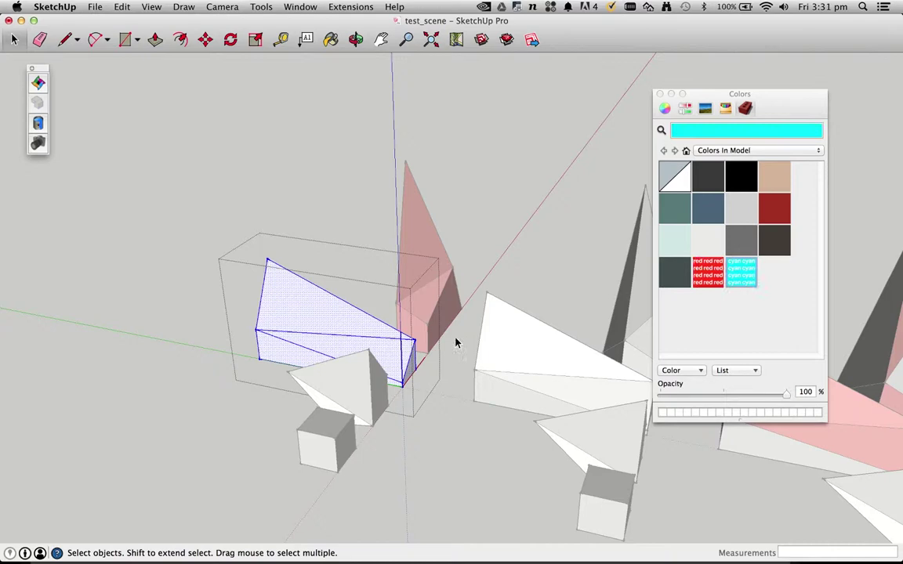
click(327, 322)
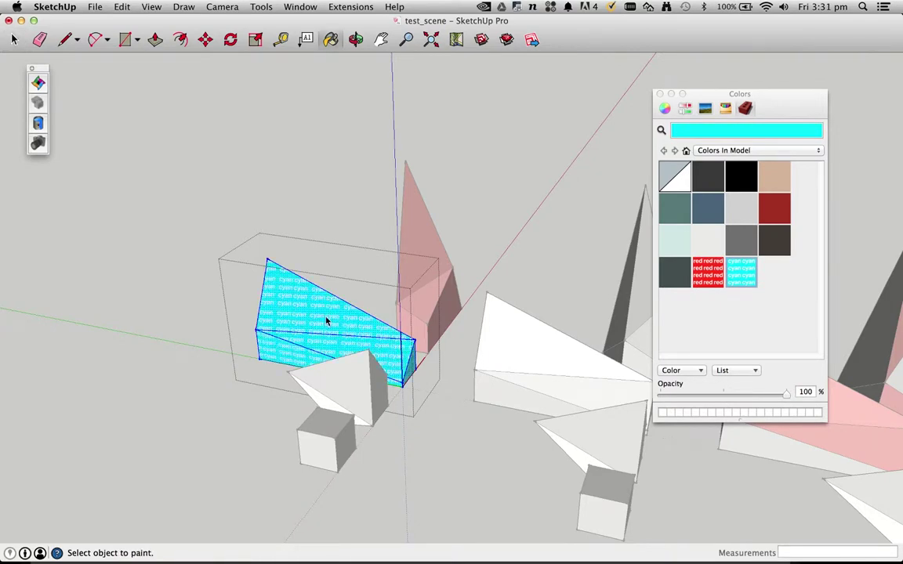
scroll(327, 318, up, 2)
key(space)
middle_drag(319, 354, 647, 316)
key(b)
click(403, 379)
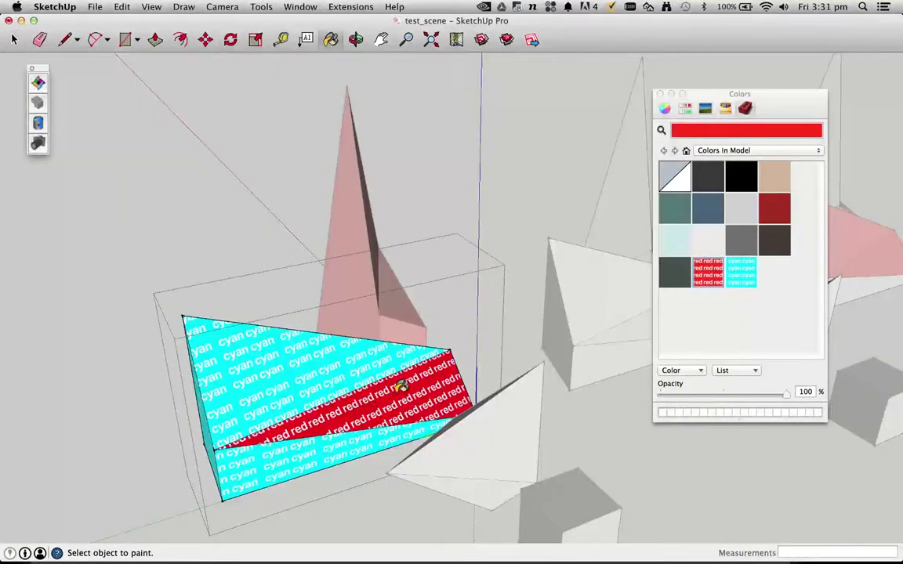
scroll(346, 381, down, 3)
key(space)
scroll(286, 292, down, 2)
scroll(280, 300, down, 2)
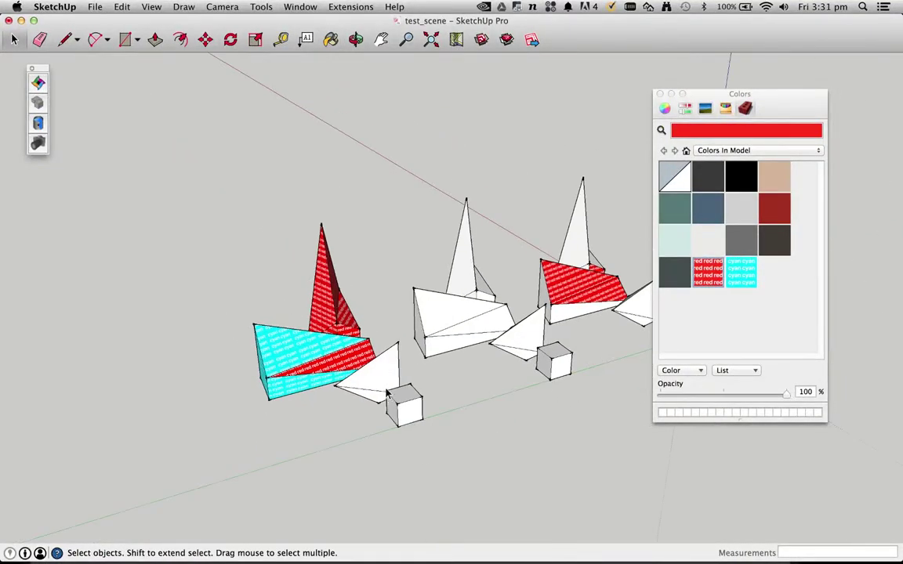
scroll(373, 373, up, 3)
Select both faces of the white triangle and fill them with the red texture.
double_click(374, 373)
click(400, 373)
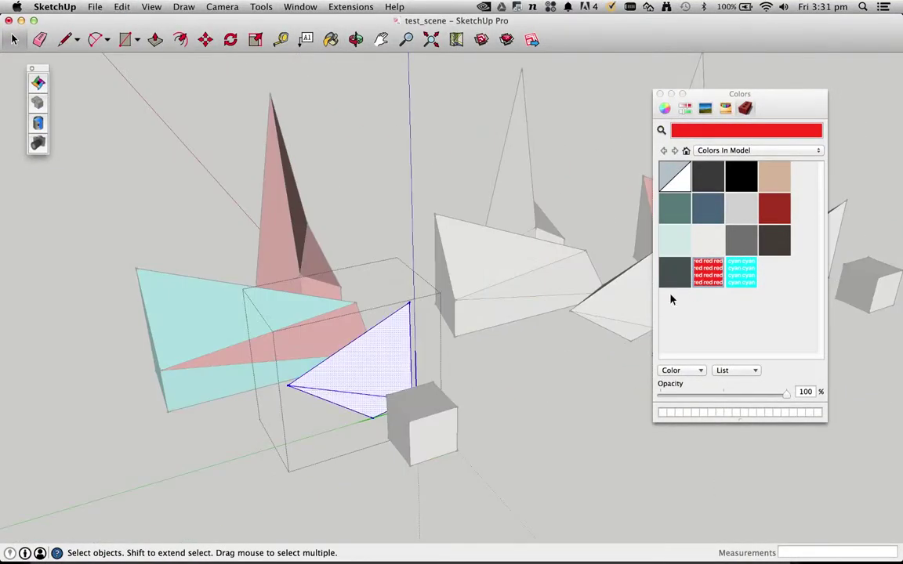
click(364, 382)
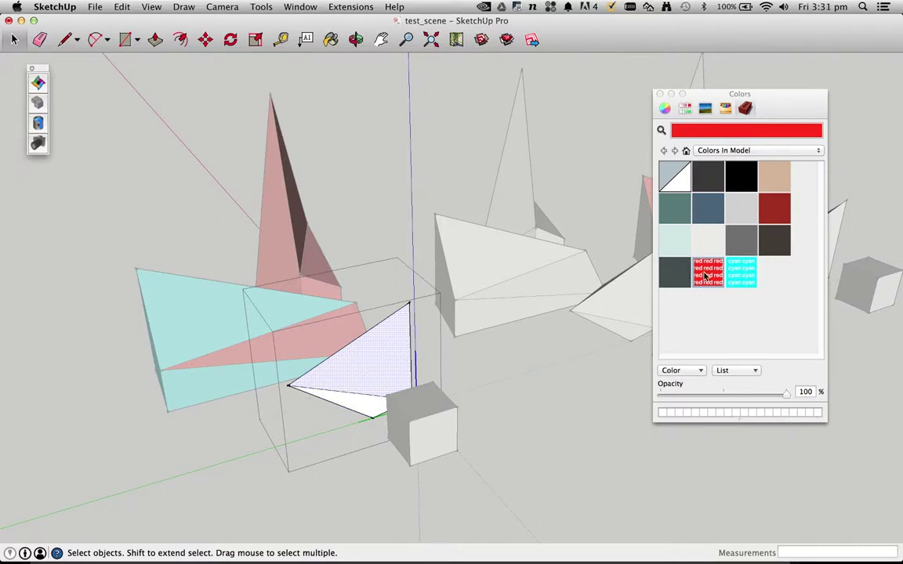
triple_click(364, 377)
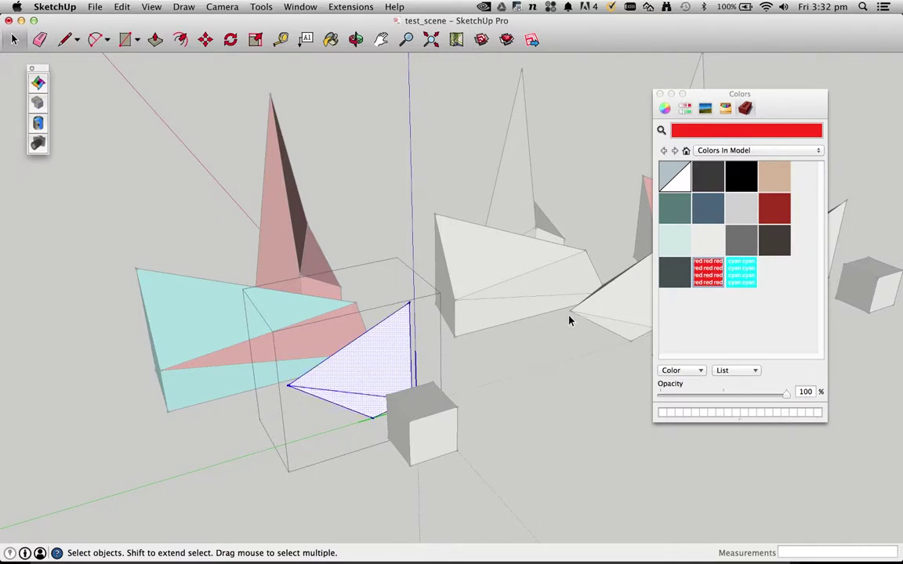
key(b)
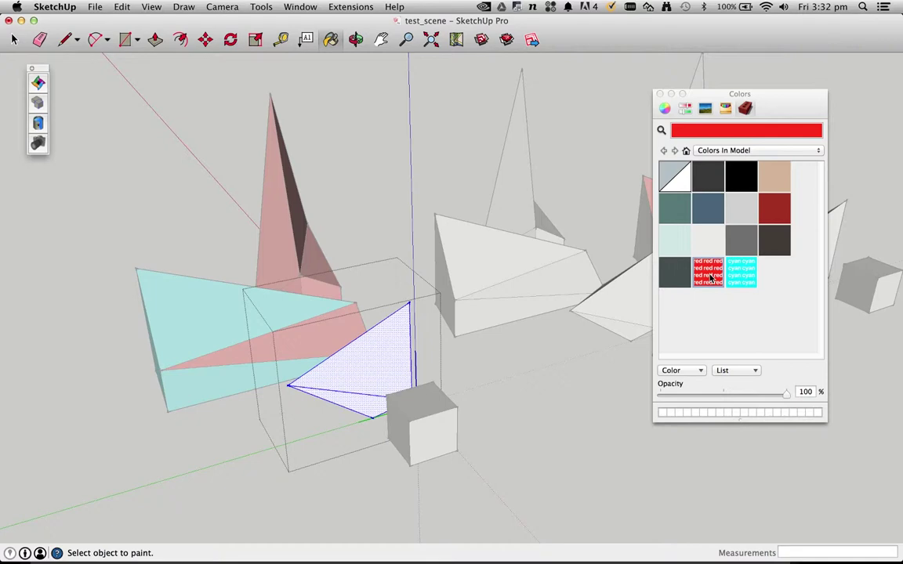
click(403, 363)
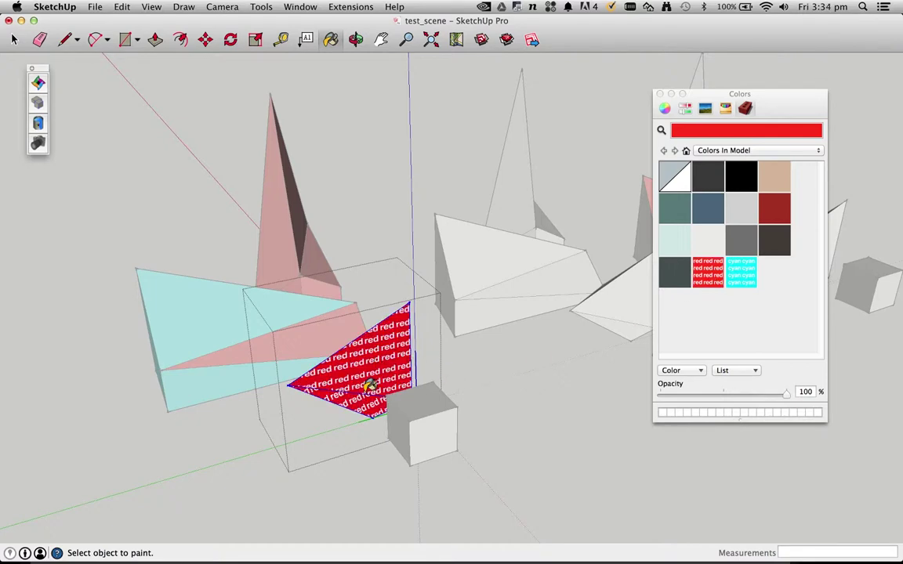
key(space)
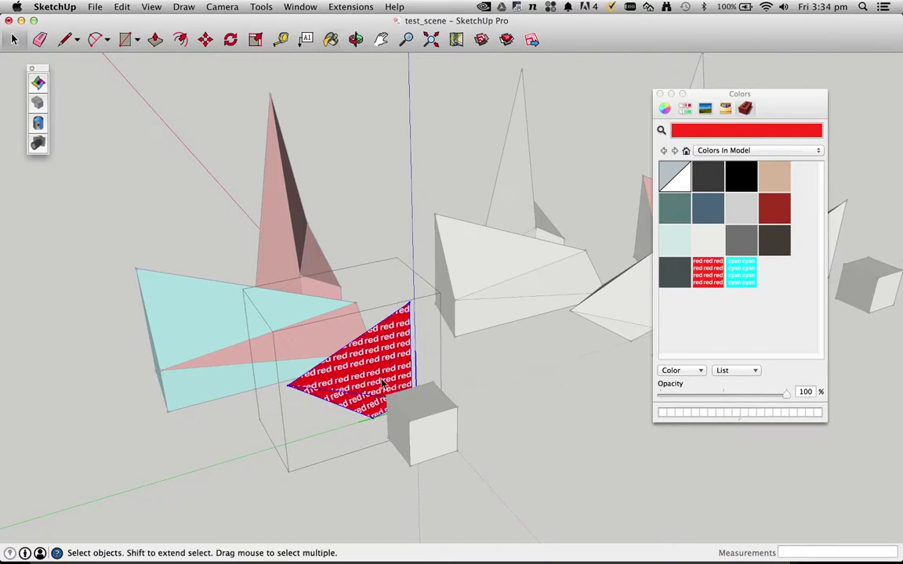
key(super+z)
Paint every face of the small cube cyan.
click(427, 420)
triple_click(430, 424)
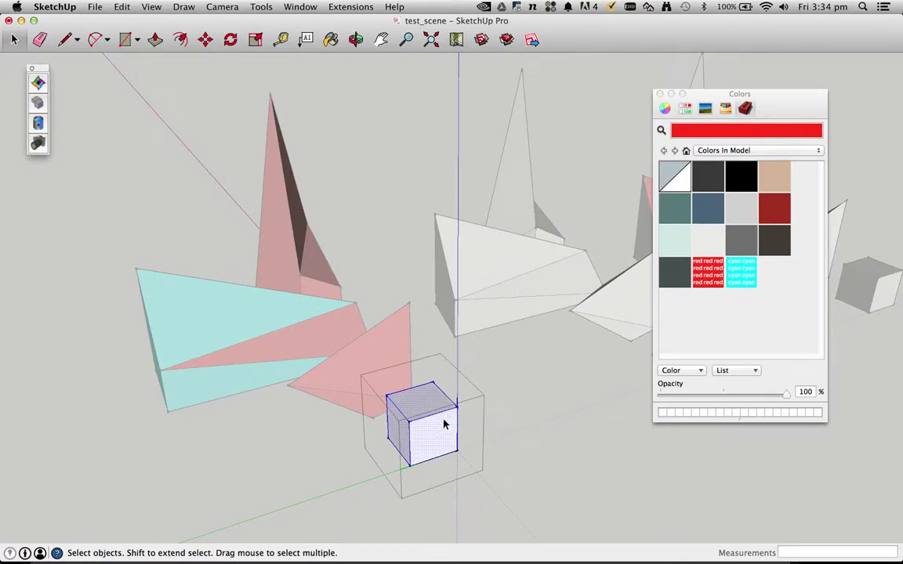
click(741, 271)
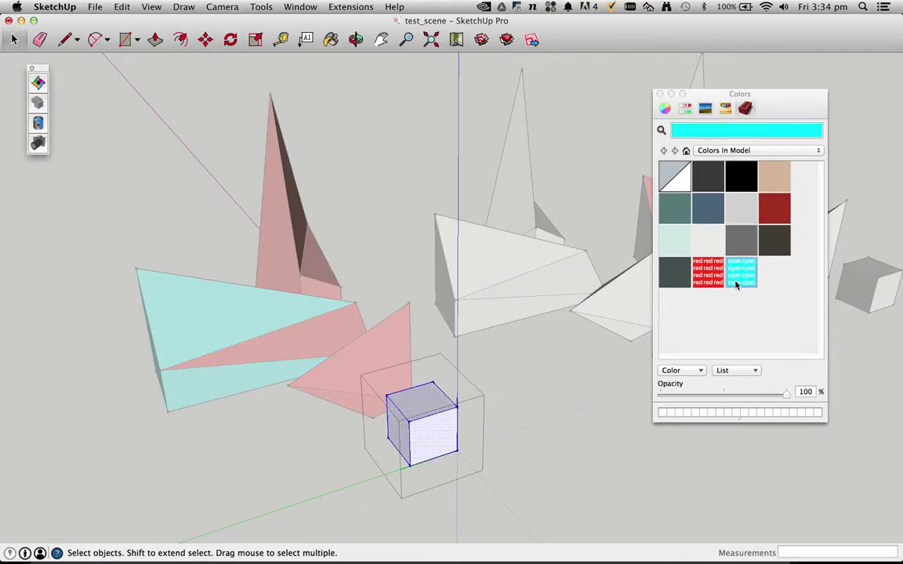
click(429, 403)
key(space)
click(503, 371)
Open the group of white shapes and paint all its faces red.
click(518, 259)
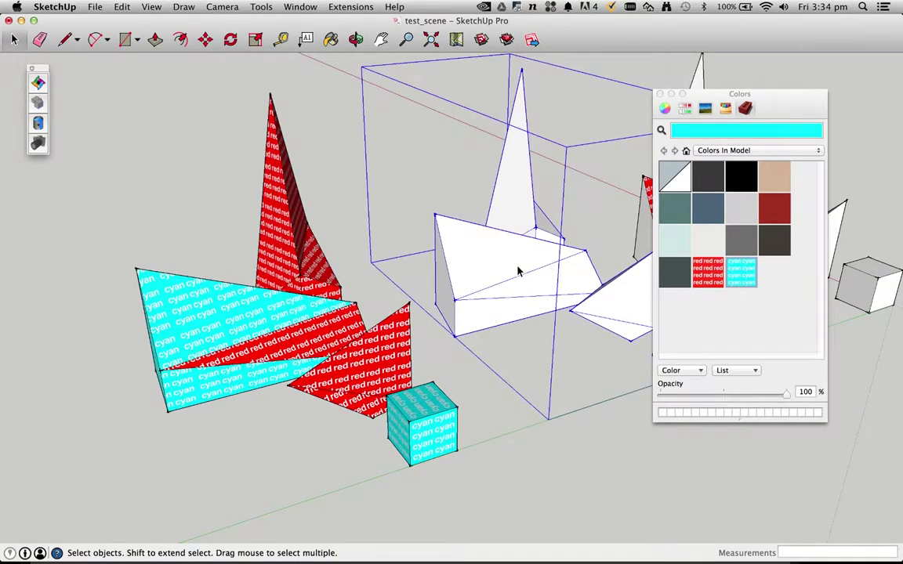
double_click(518, 263)
key(super+a)
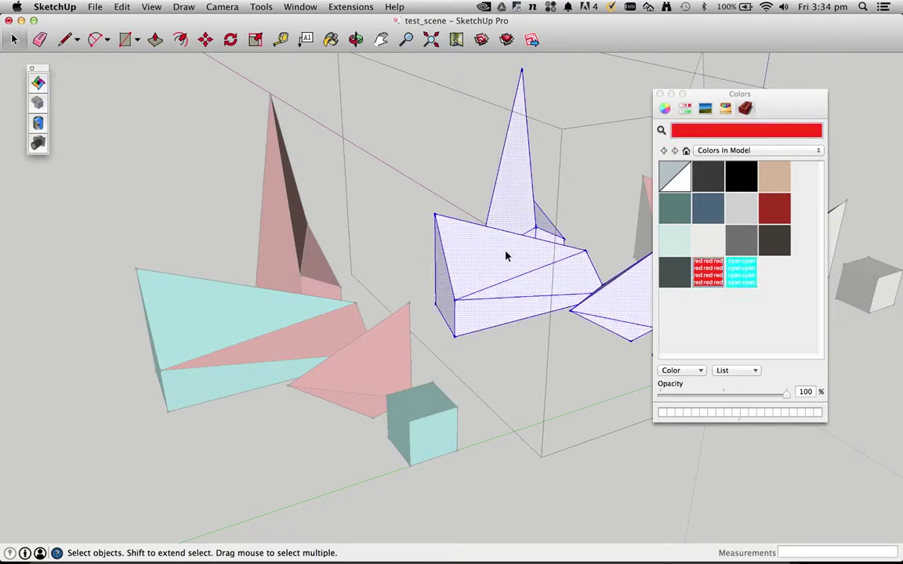
key(super+shift+a)
key(b)
key(super+a)
click(492, 257)
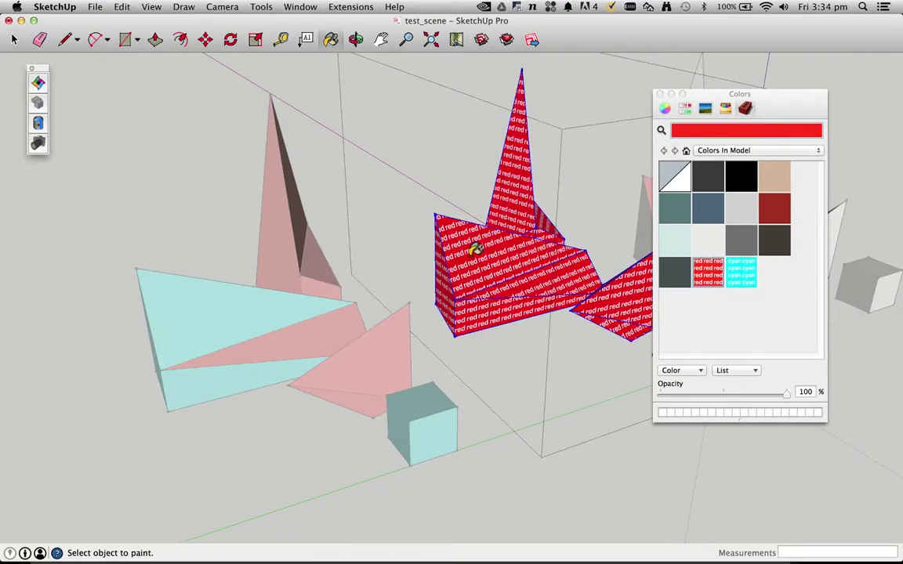
Repaint the group's two middle-band faces, upper face and the cube's right face cyan.
mouse_move(508, 258)
middle_down()
mouse_move(381, 273)
mouse_move(703, 287)
middle_up()
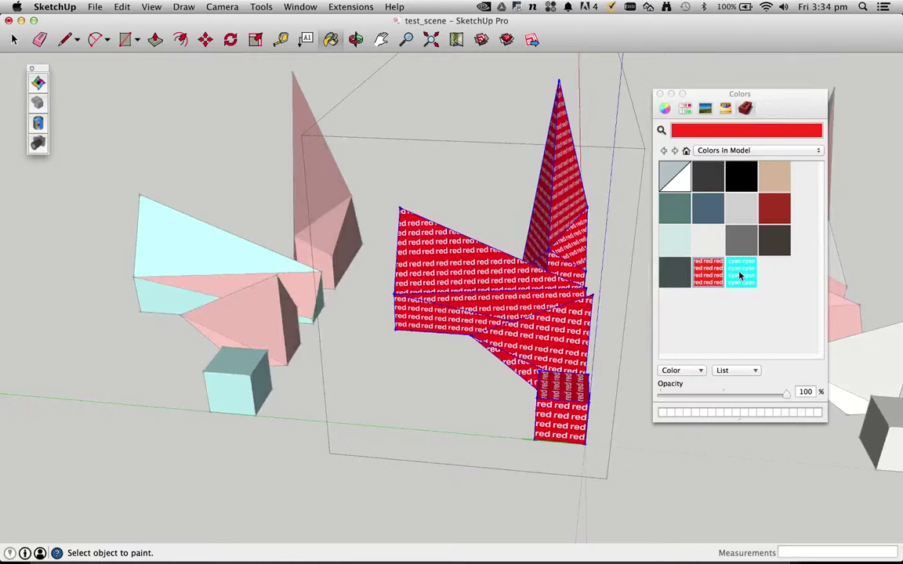
key(space)
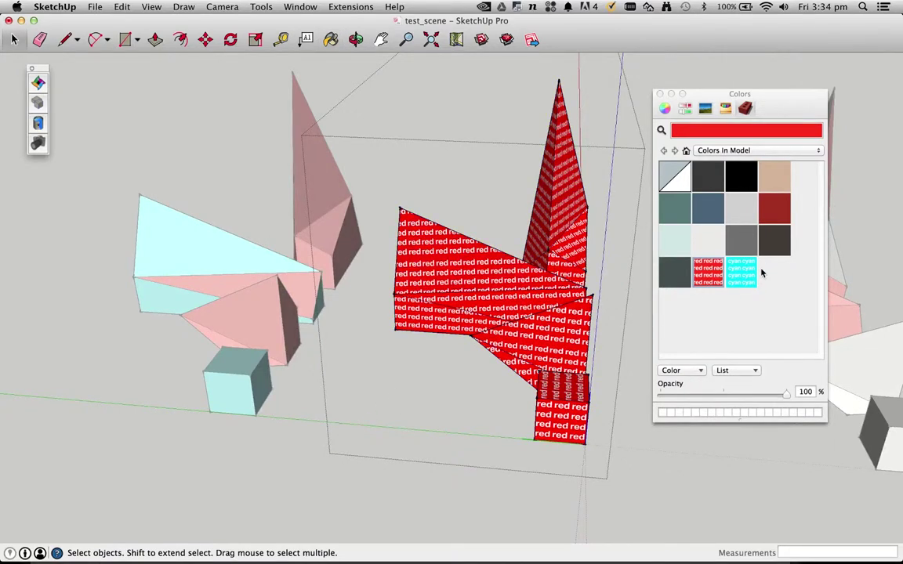
click(741, 272)
click(533, 320)
click(439, 312)
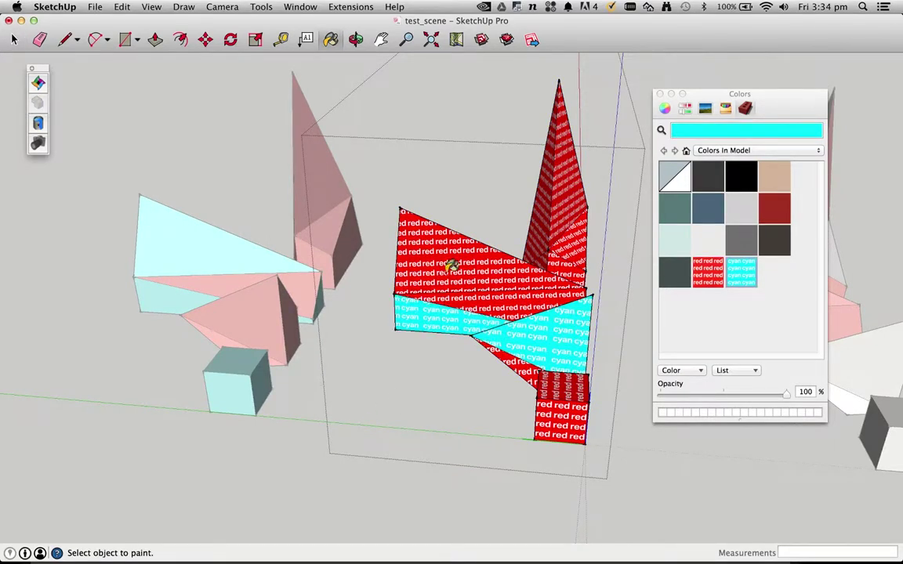
click(451, 266)
middle_drag(452, 265, 600, 294)
scroll(393, 287, down, 5)
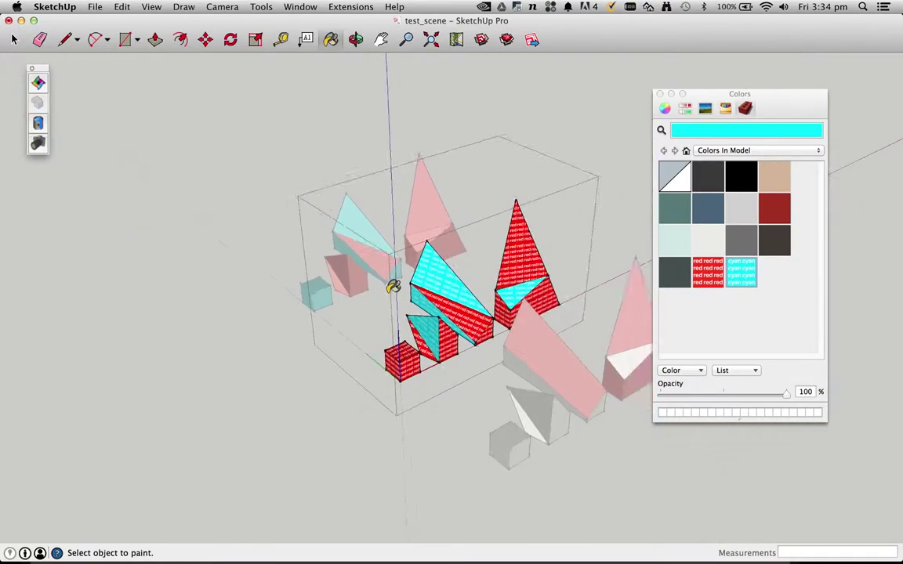
scroll(393, 287, up, 5)
click(373, 419)
mouse_move(373, 419)
middle_down()
mouse_move(490, 204)
mouse_move(554, 374)
mouse_move(383, 377)
middle_up()
scroll(430, 366, up, 2)
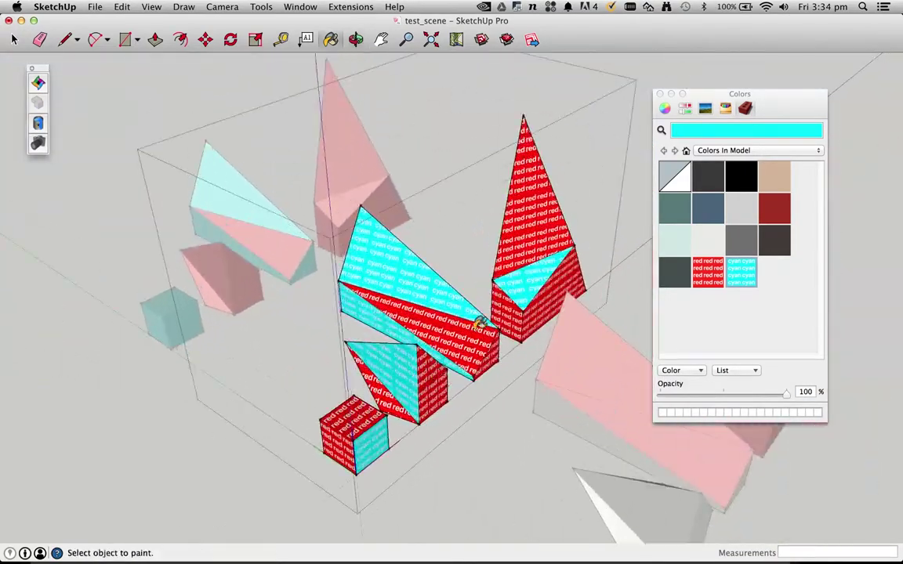
key(space)
click(167, 345)
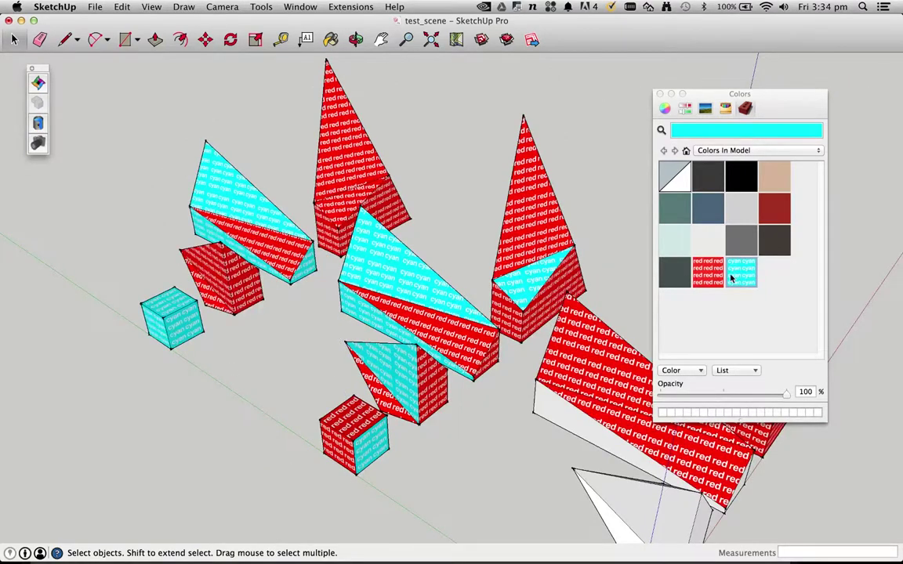
Paint the white wedge and the white cube cyan, then orbit toward the red pyramid.
middle_drag(632, 284, 513, 382)
click(347, 349)
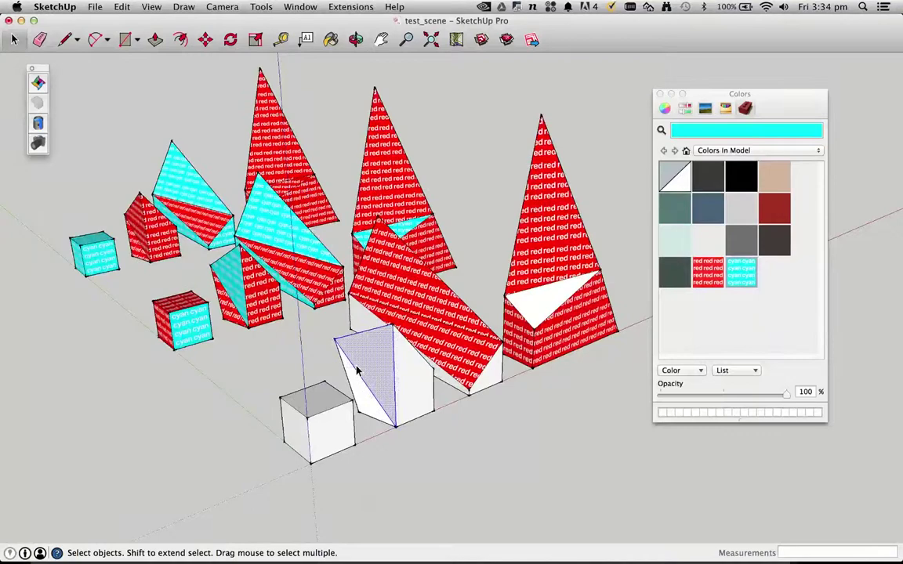
key(b)
click(404, 405)
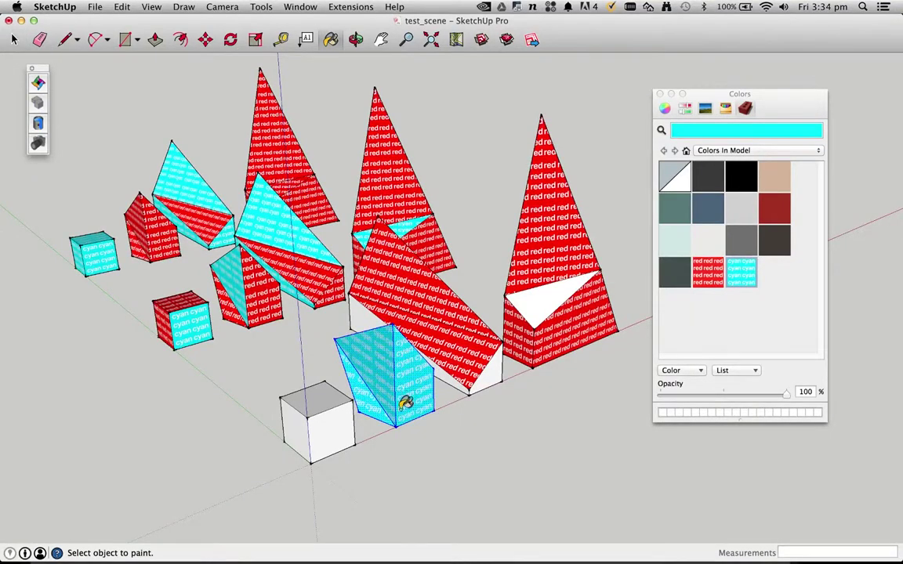
key(space)
click(337, 430)
key(b)
click(324, 428)
middle_drag(323, 427, 467, 327)
key(space)
scroll(467, 328, up, 3)
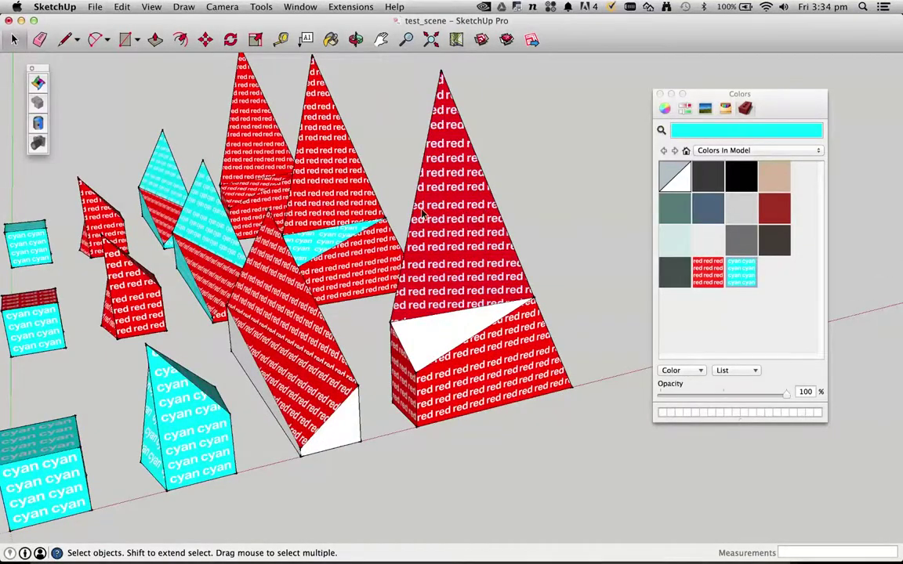
middle_drag(471, 241, 571, 333)
scroll(570, 333, up, 3)
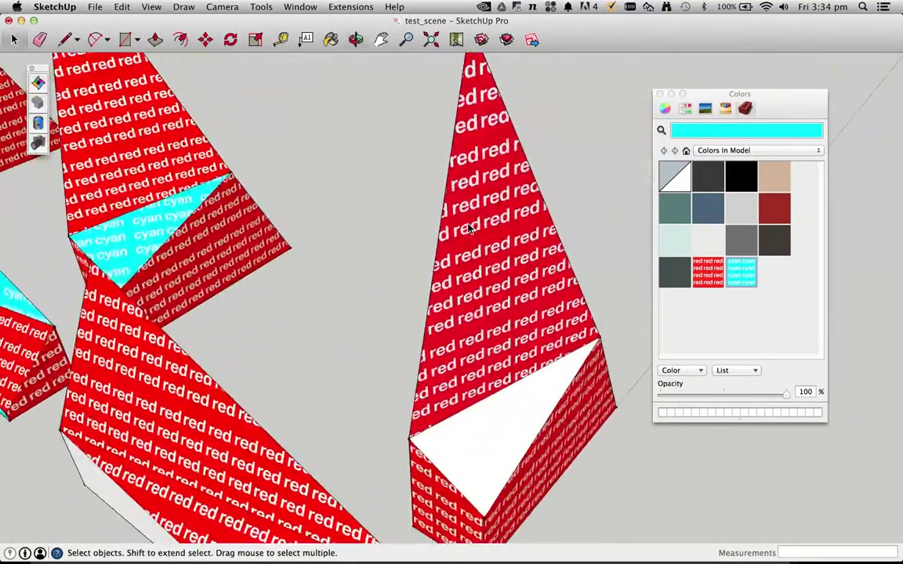
Scale up and rotate the red texture on the tall pyramid face with Texture > Position.
right_click(471, 222)
mouse_move(501, 370)
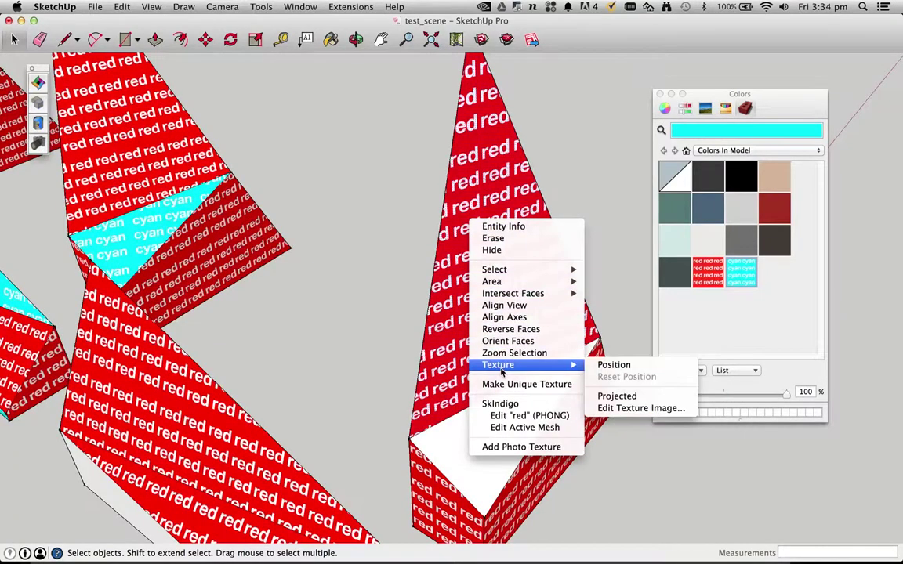
click(615, 365)
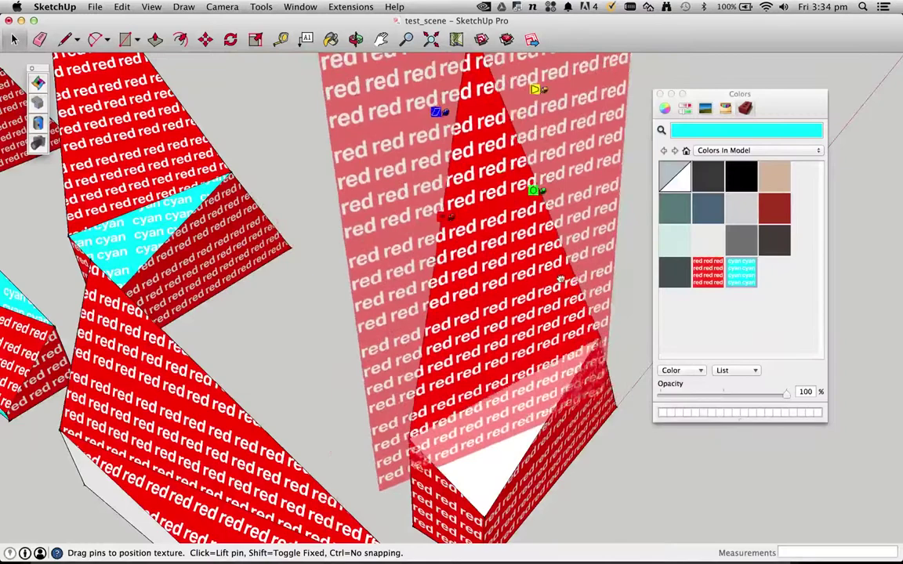
scroll(323, 276, down, 5)
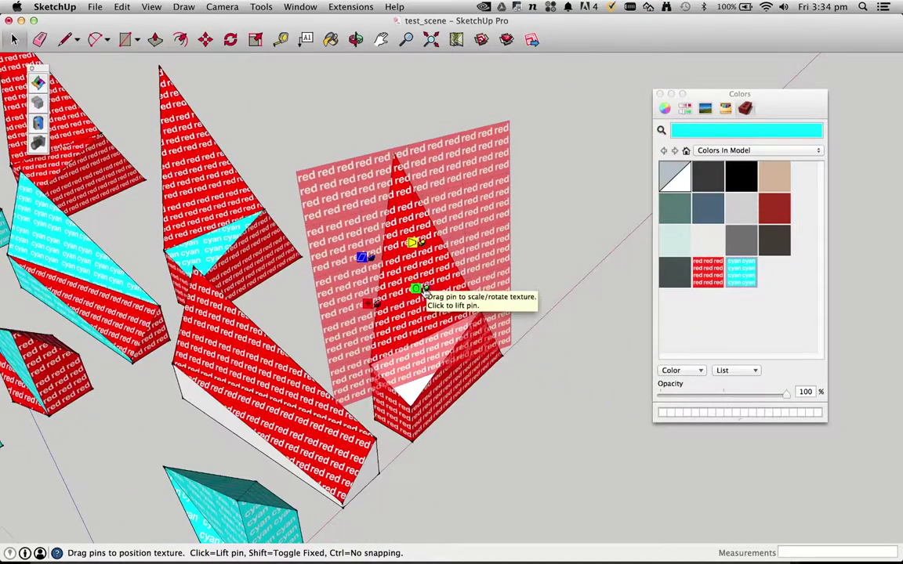
drag(422, 294, 492, 174)
key(Return)
scroll(453, 247, down, 5)
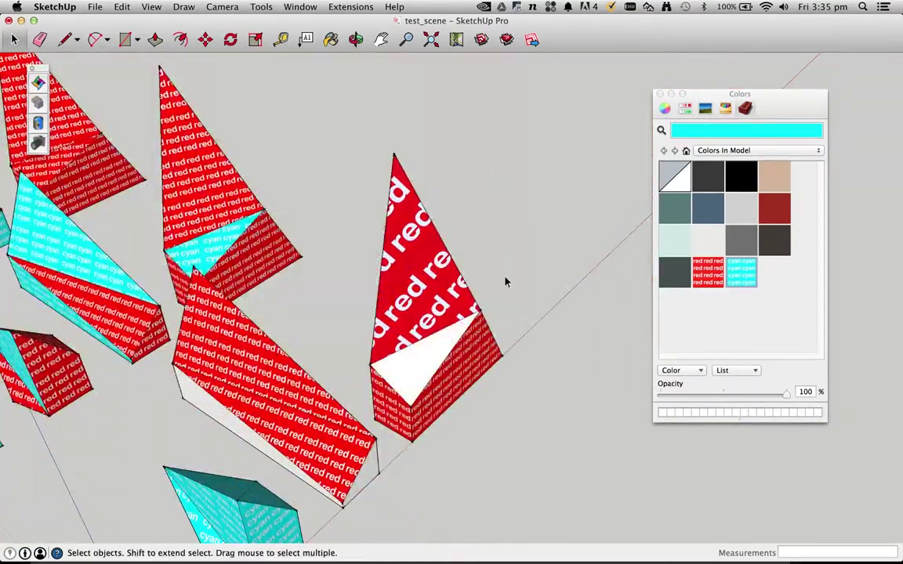
middle_drag(454, 248, 258, 379)
scroll(226, 192, up, 8)
Greatly enlarge the cyan texture on the group's slanted face, then orbit to check it.
click(230, 191)
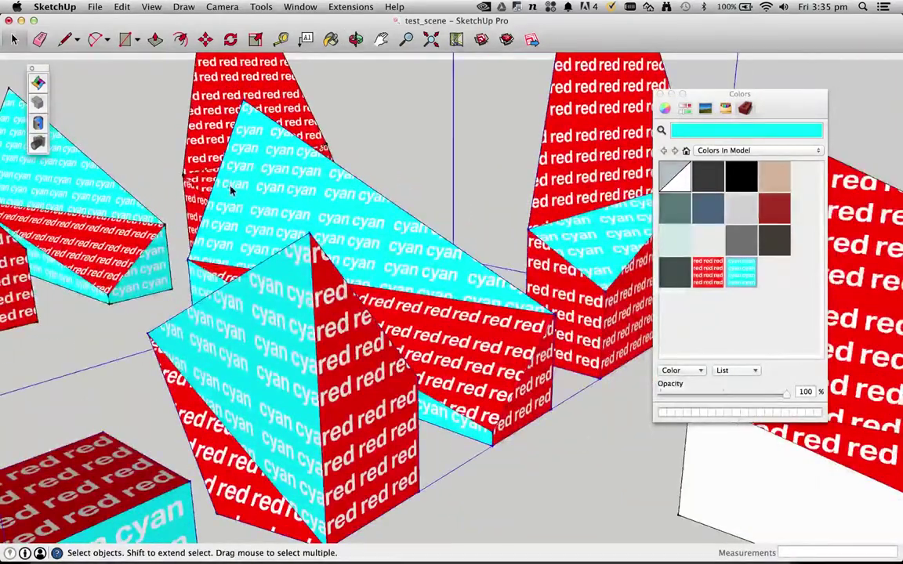
double_click(243, 202)
right_click(265, 187)
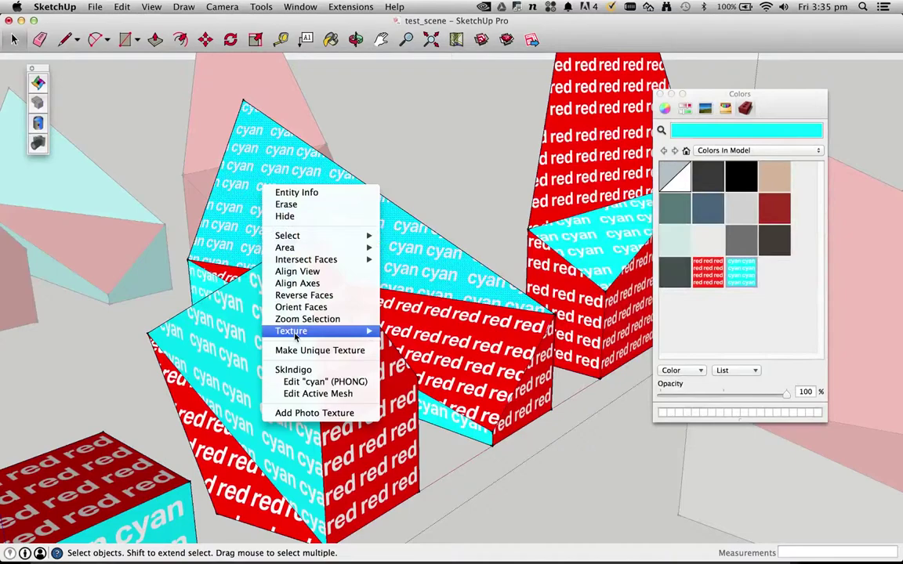
mouse_move(302, 332)
click(409, 331)
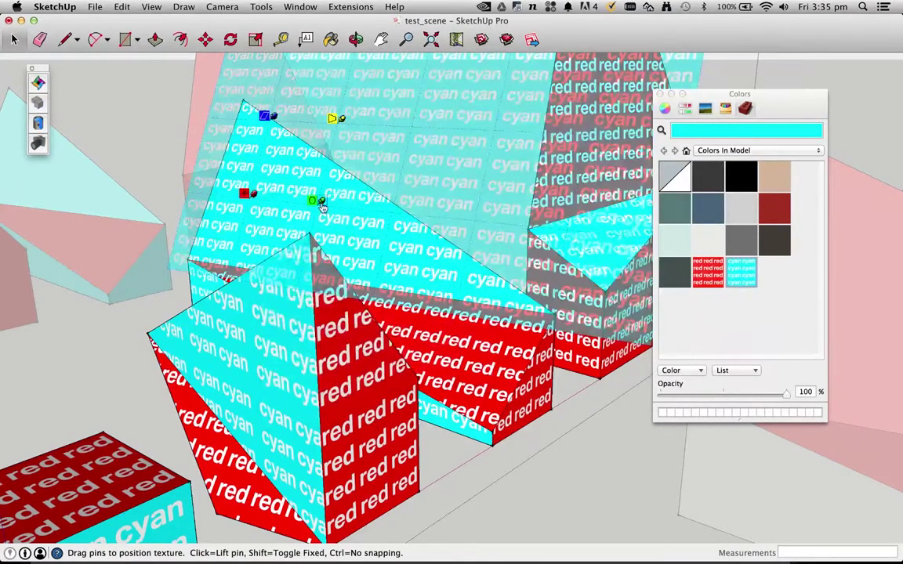
drag(322, 207, 592, 215)
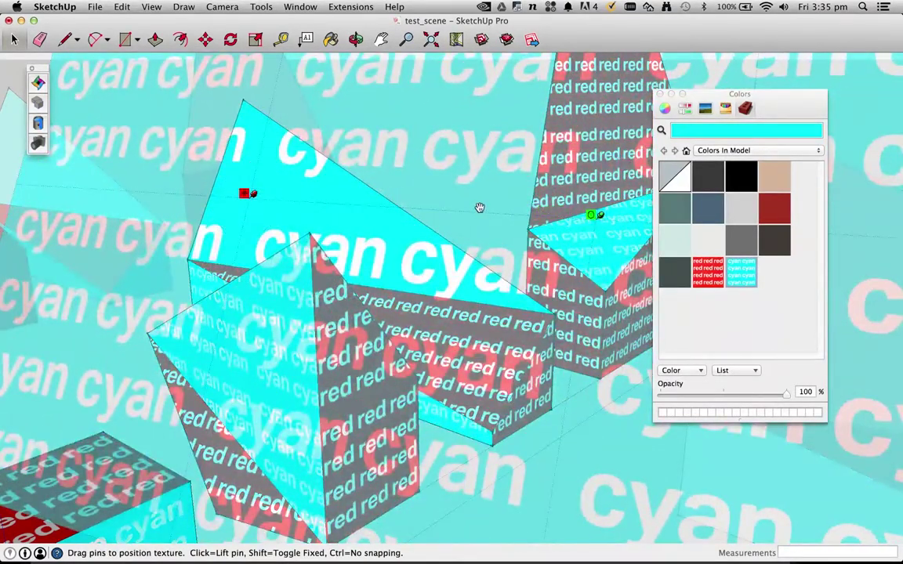
key(Return)
scroll(254, 375, down, 10)
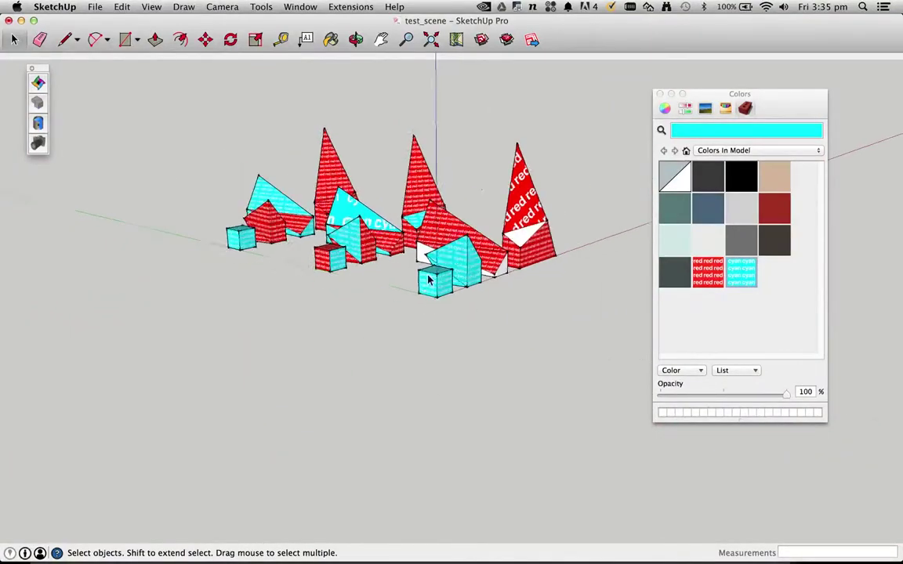
scroll(429, 280, up, 3)
middle_drag(452, 251, 194, 75)
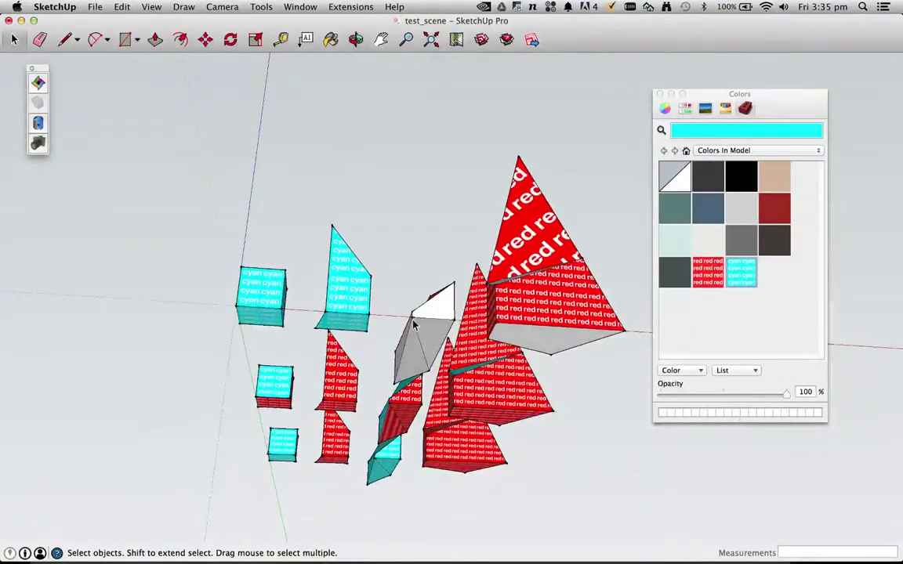
middle_drag(415, 325, 529, 364)
middle_drag(463, 362, 552, 313)
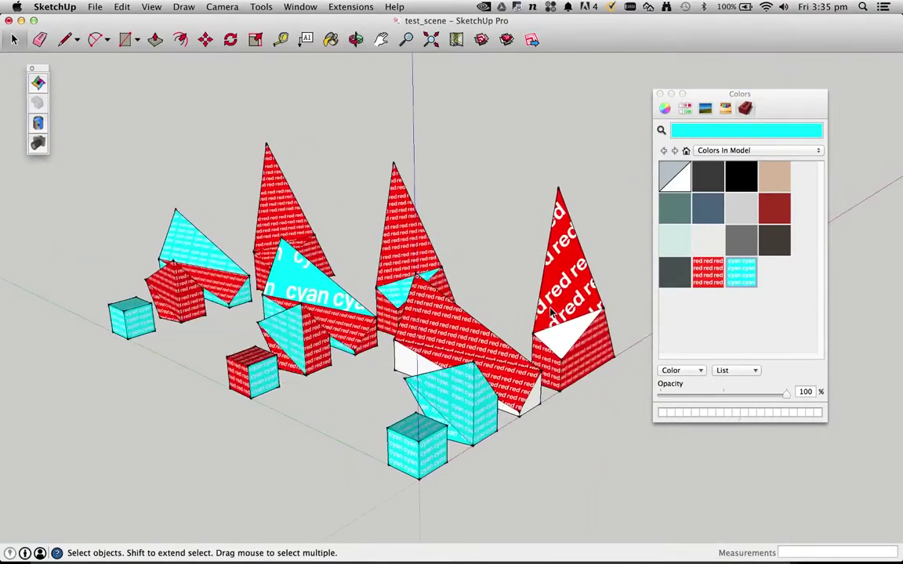
Start File > Export > 3D Model and set the format to FBX File (*.fbx).
click(97, 8)
mouse_move(142, 200)
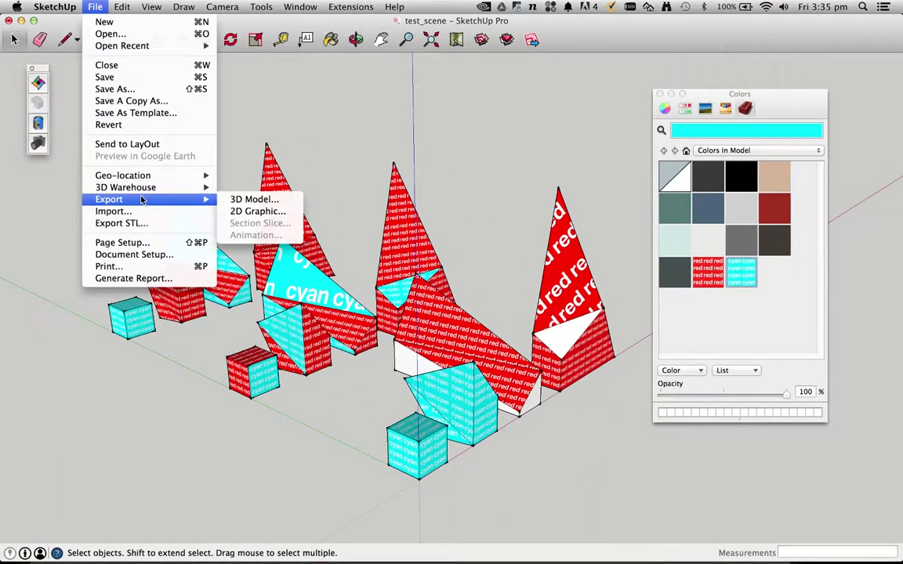
click(290, 201)
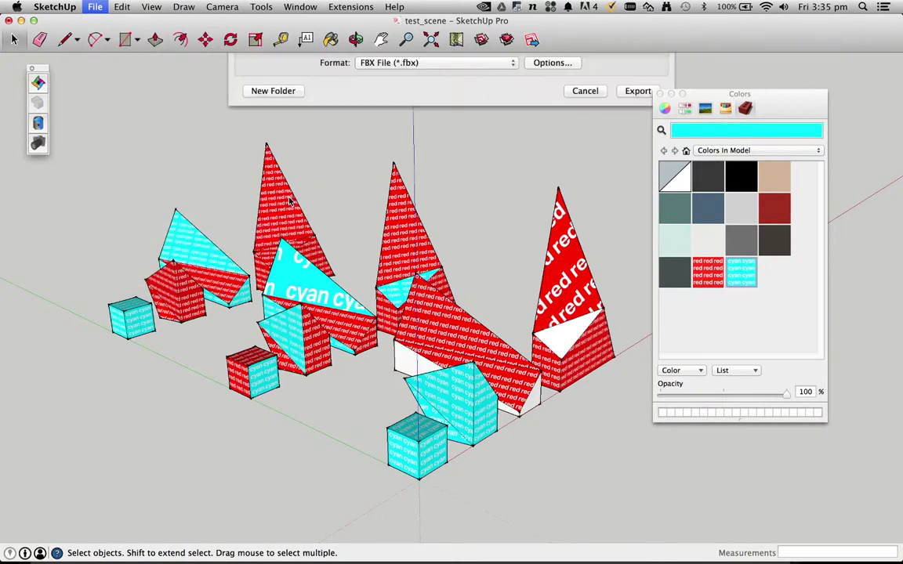
click(368, 475)
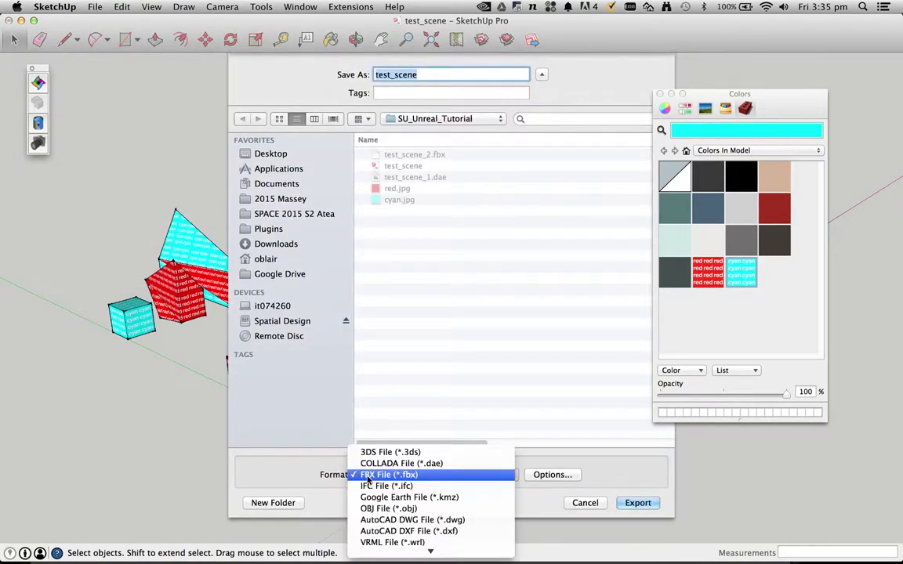
click(415, 478)
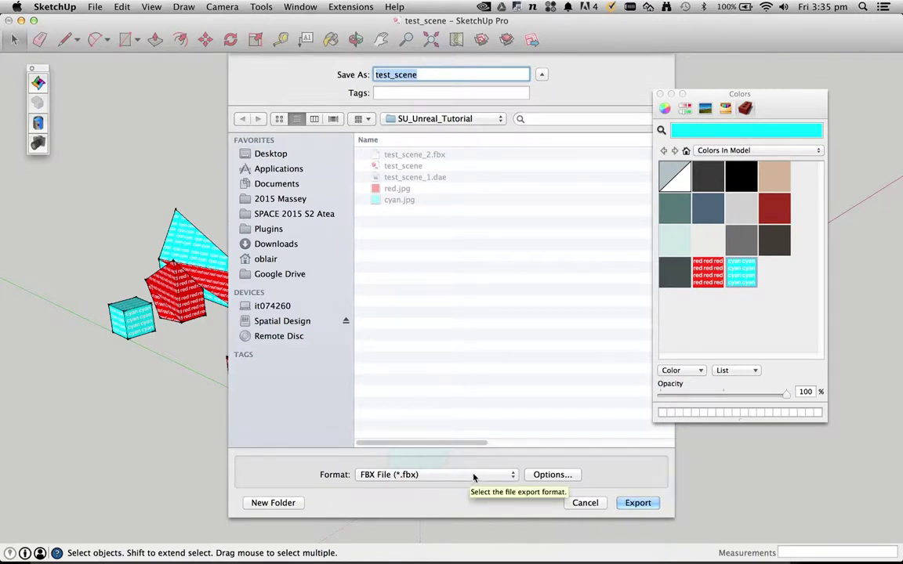
Confirm FBX export with texture maps, Swap YZ and Centimeters, leaving Triangulate and Two-sided off.
click(538, 474)
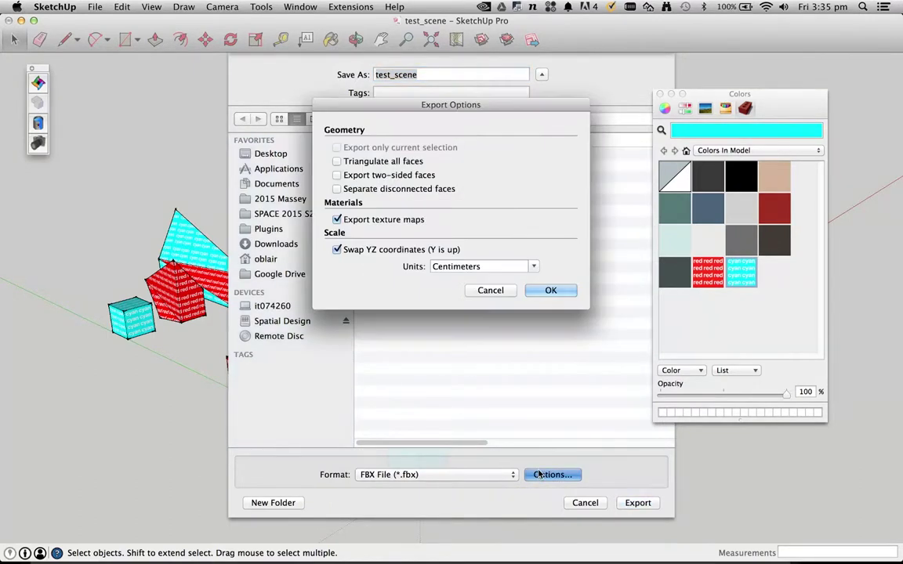
click(489, 290)
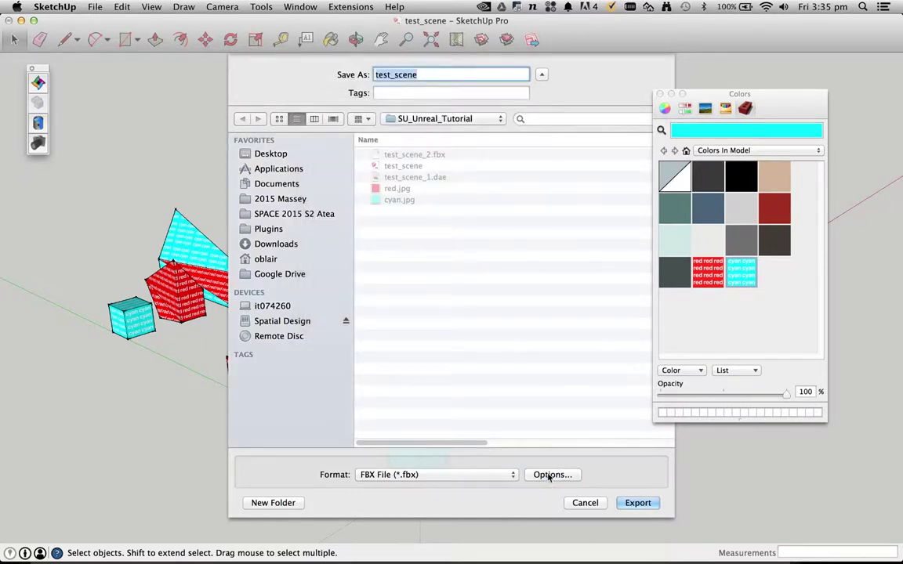
click(549, 475)
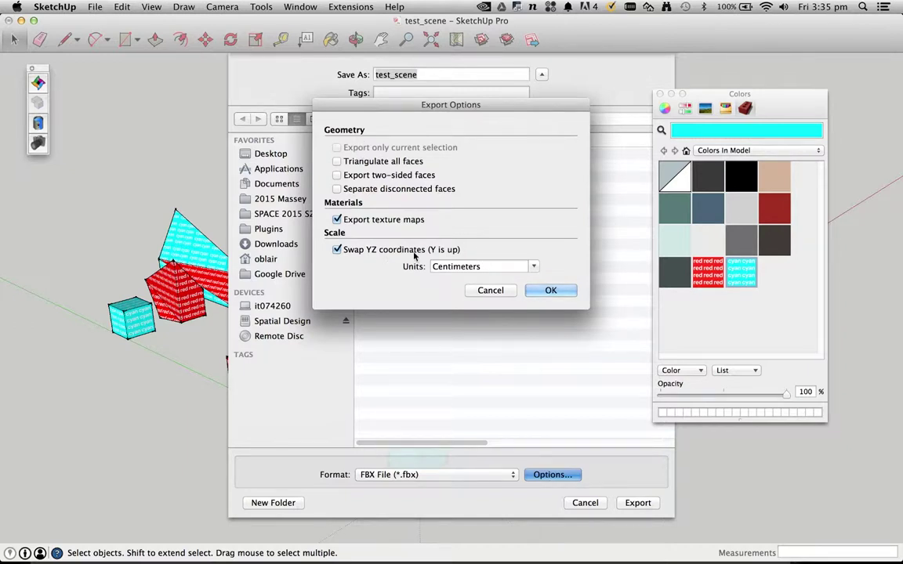
drag(370, 97, 387, 99)
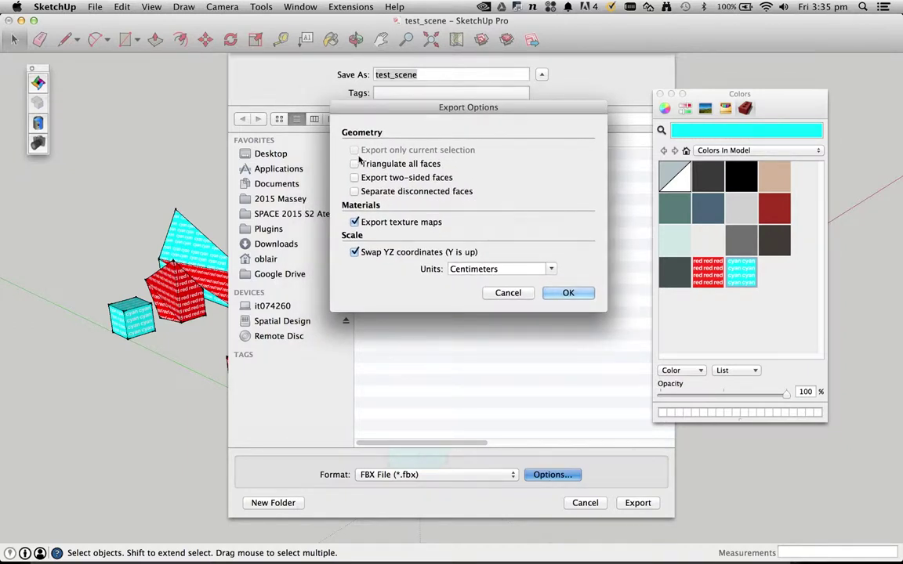
click(356, 164)
click(355, 164)
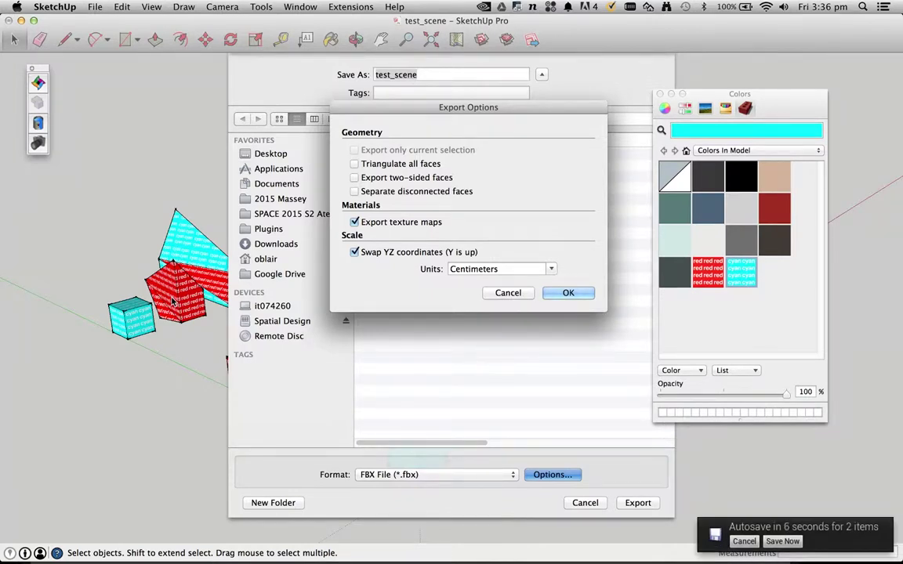
click(355, 178)
click(355, 178)
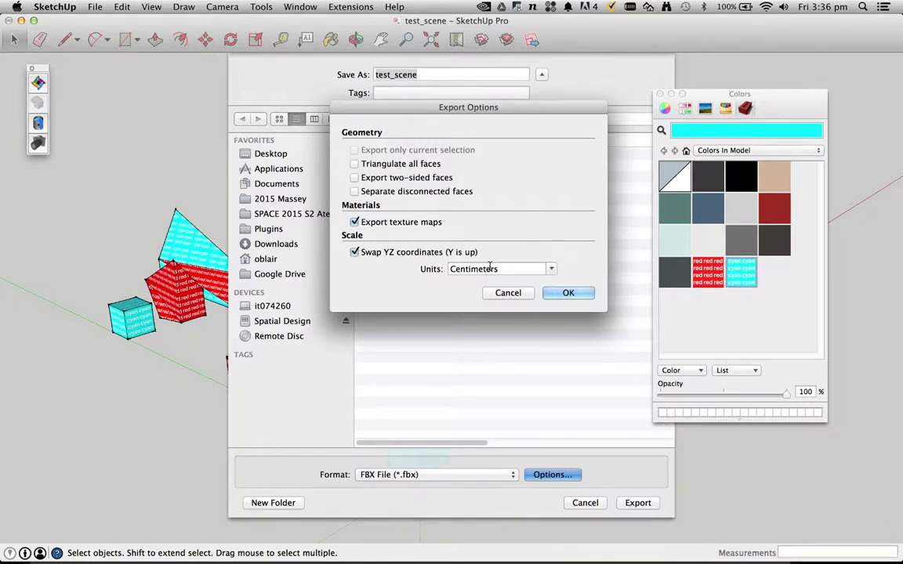
click(552, 269)
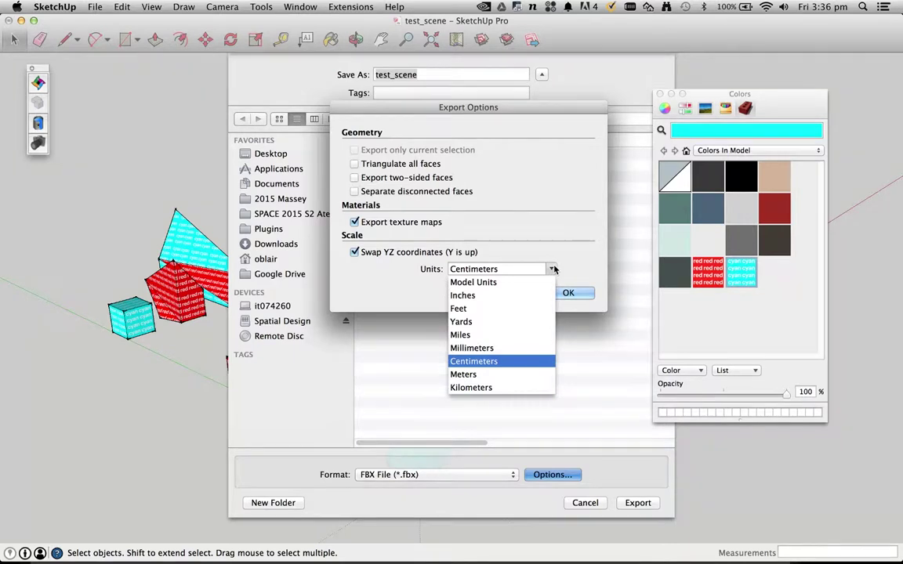
click(554, 269)
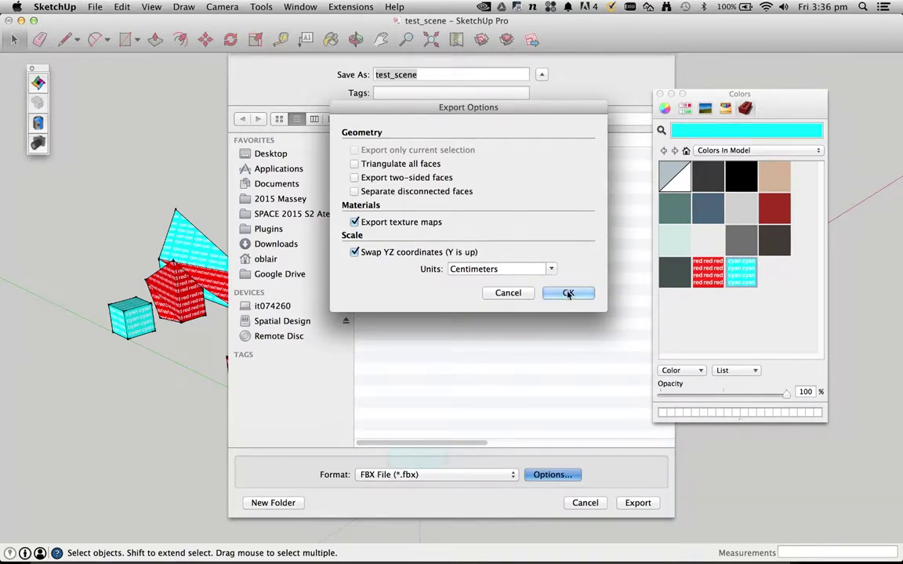
click(568, 293)
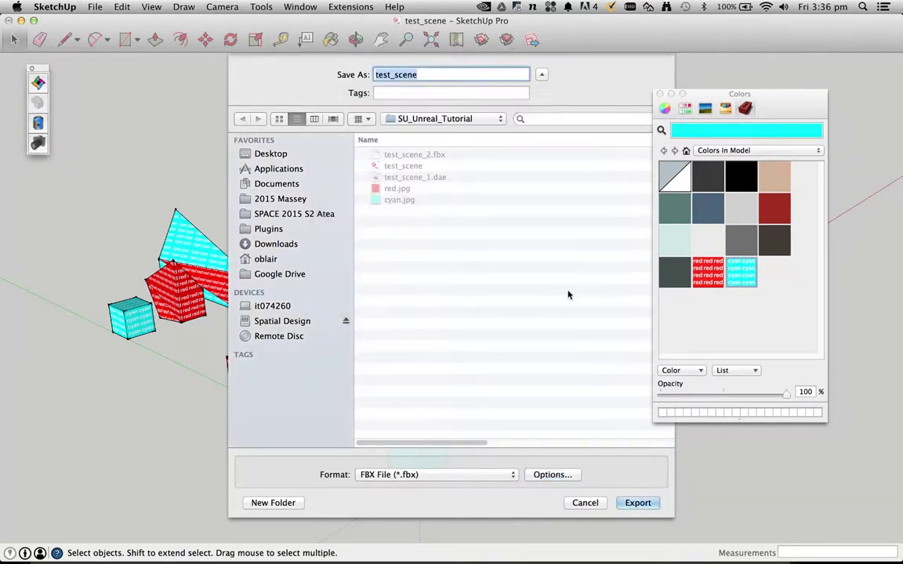
Export the model as test_scene_3.fbx and dismiss the results listing 3 materials and 2 textures.
click(415, 155)
click(443, 75)
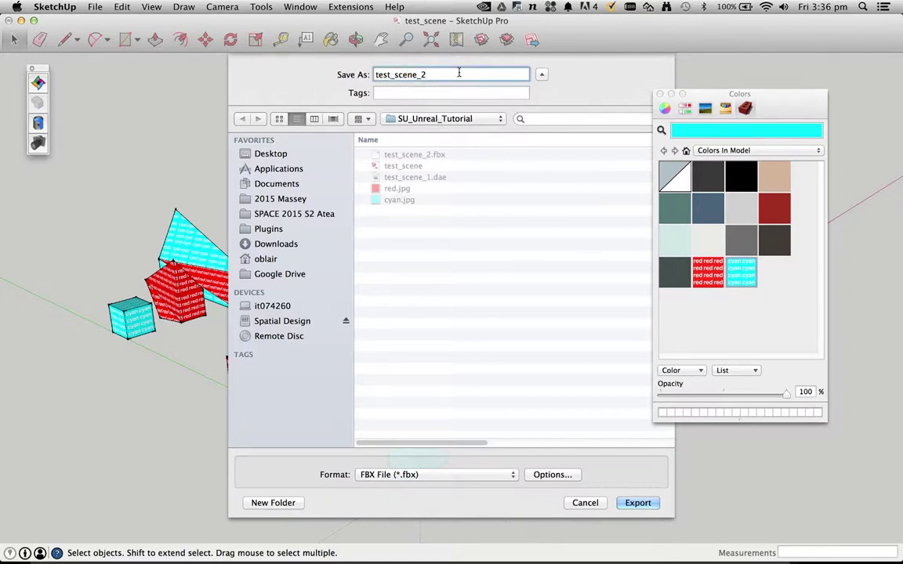
key(BackSpace)
text(3)
click(638, 503)
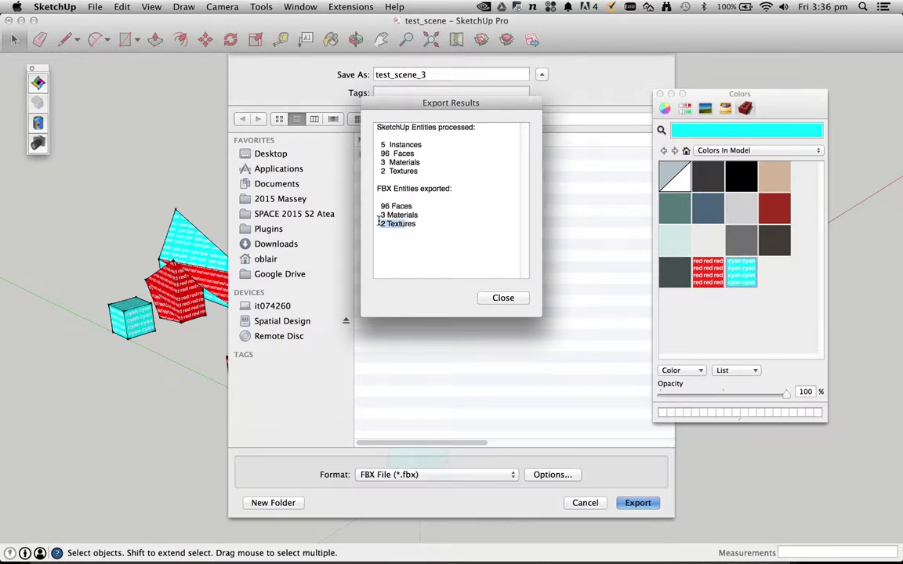
drag(377, 218, 457, 236)
click(412, 261)
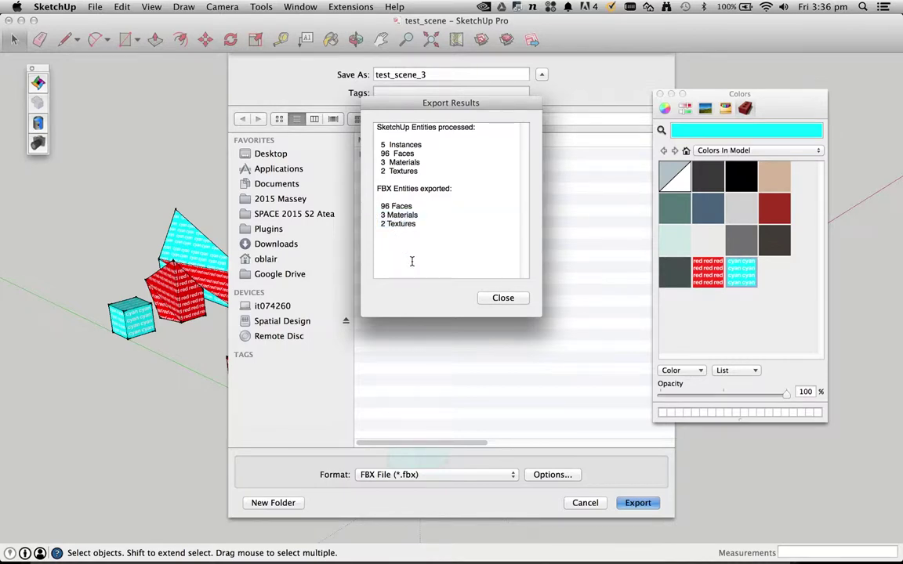
click(494, 302)
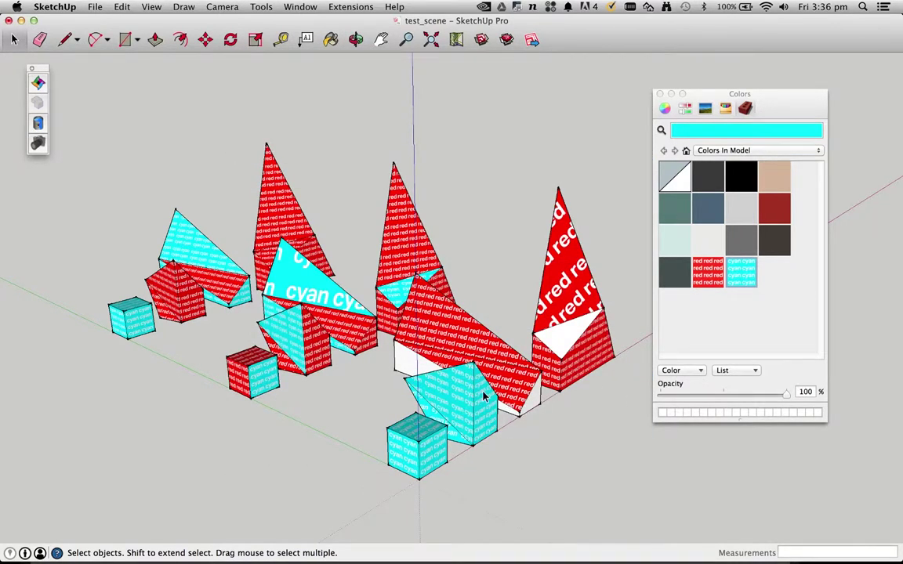
Switch to Unreal Editor and choose test_scene_3.fbx for import into FirstPersonBP.
key(super+Tab)
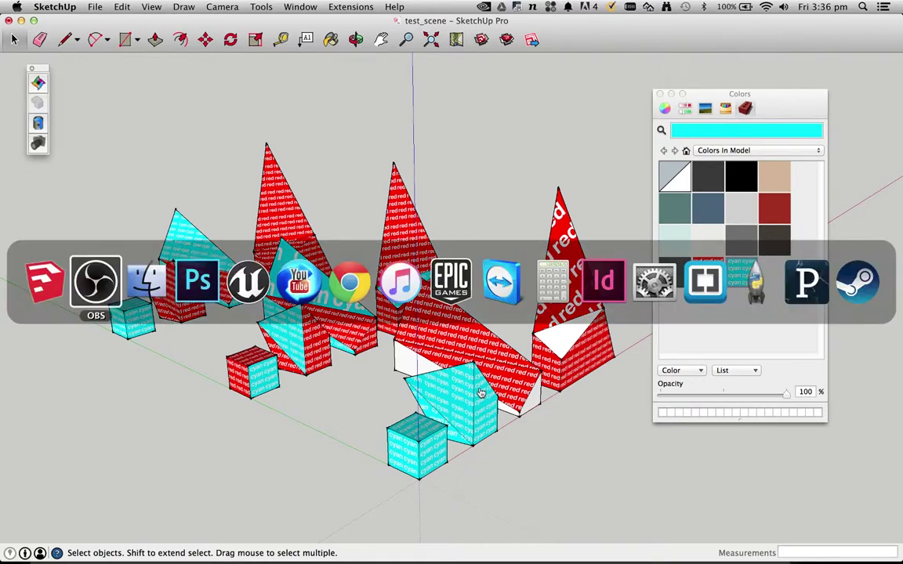
key(super+Tab)
key(super+Tab)
key(super+Tab)
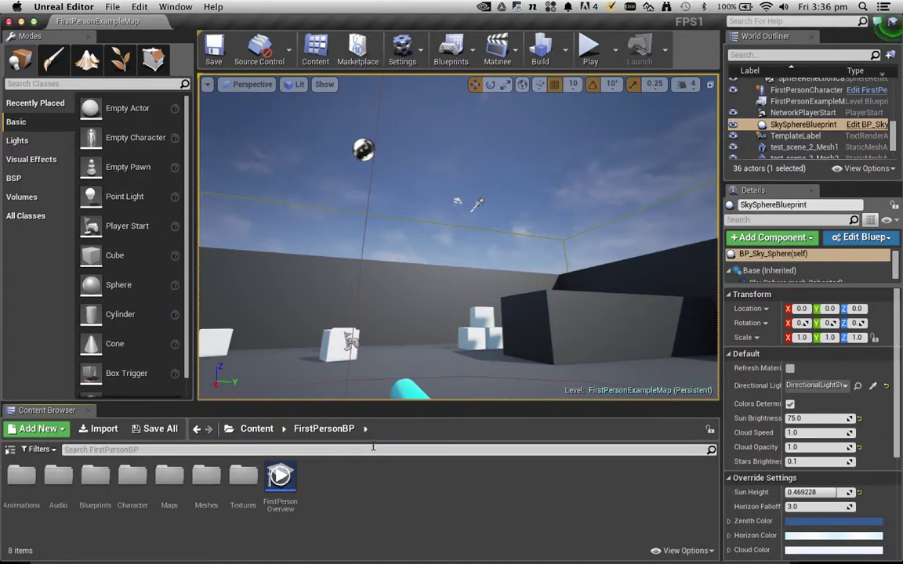
click(93, 435)
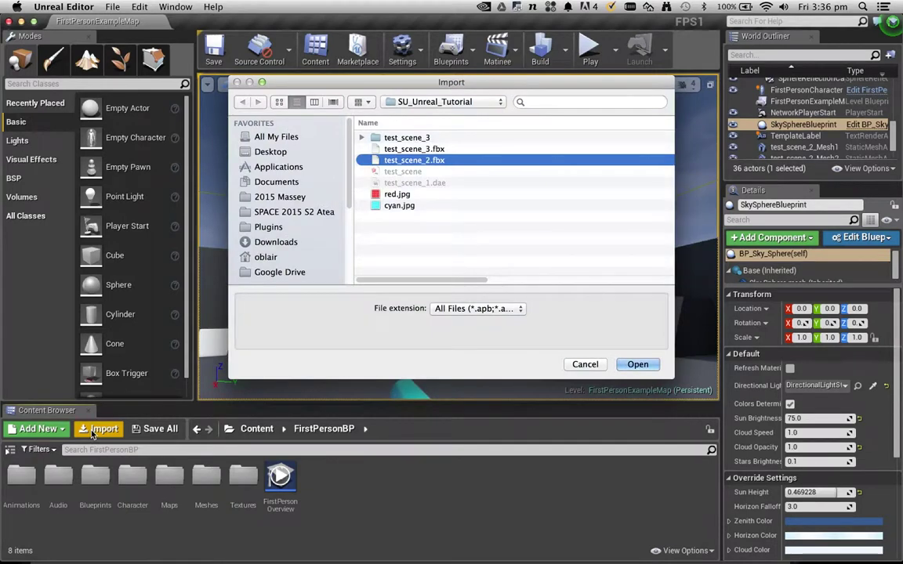
click(439, 149)
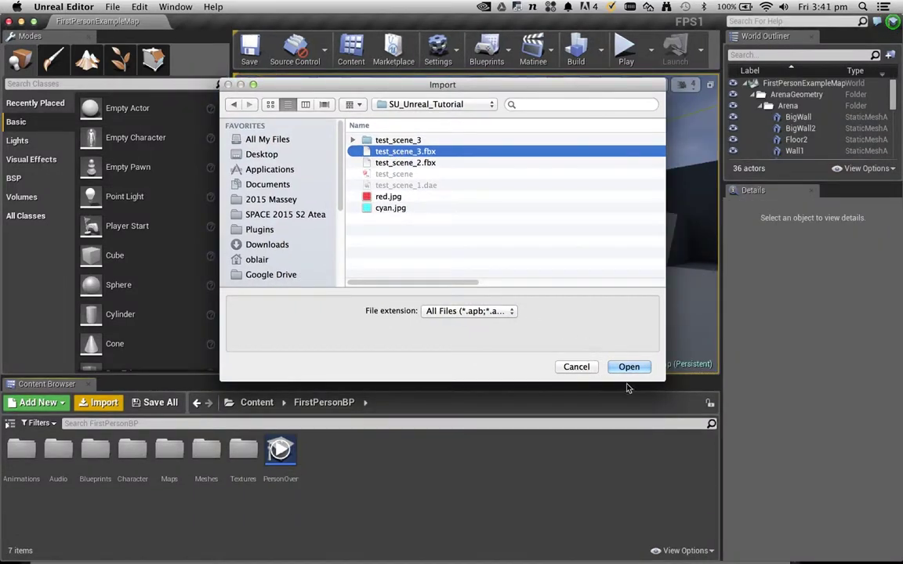
click(627, 367)
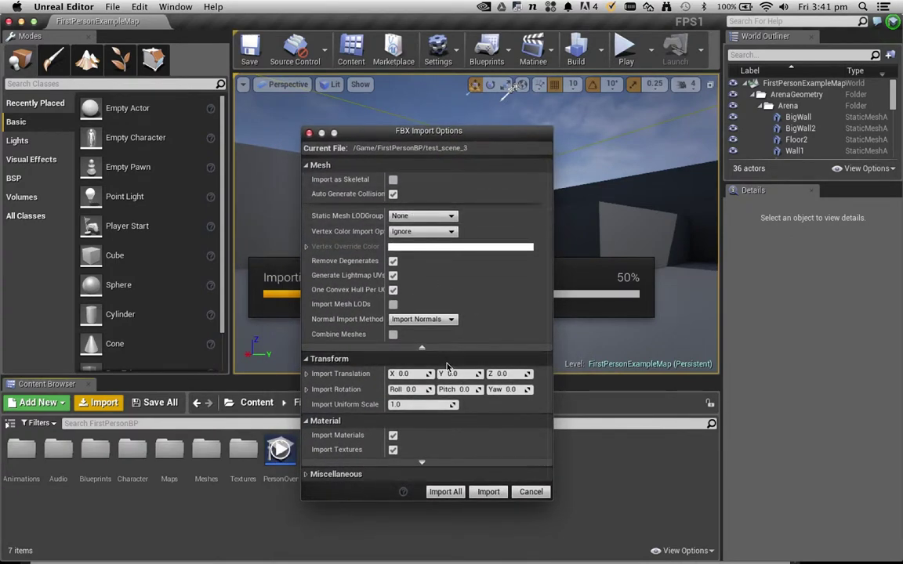
Import all of test_scene_3 with Combine Meshes off and materials and textures included.
click(422, 347)
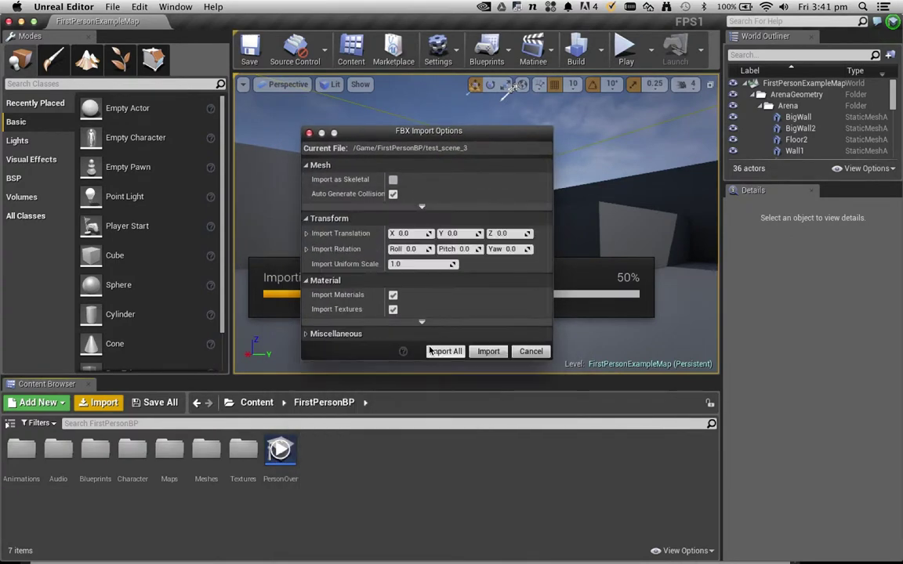
click(422, 210)
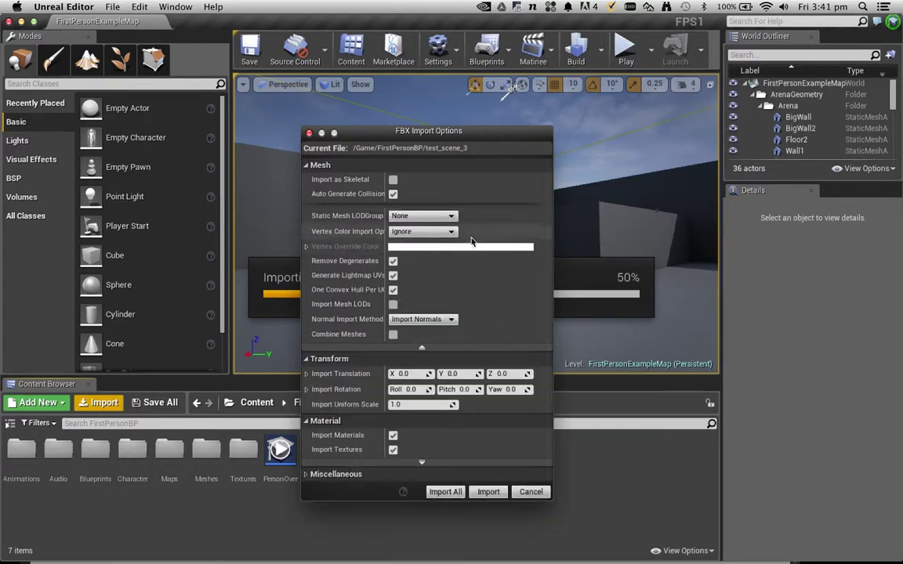
click(422, 347)
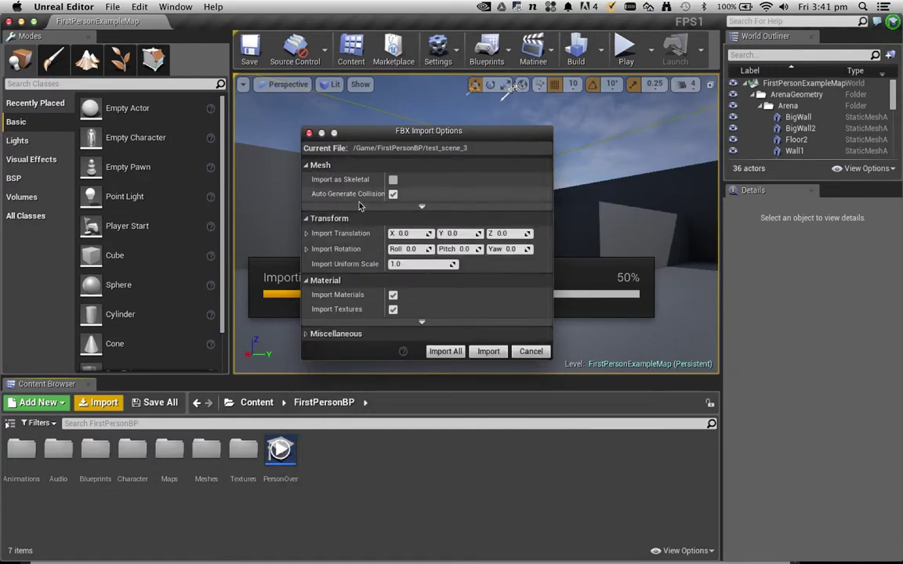
click(422, 207)
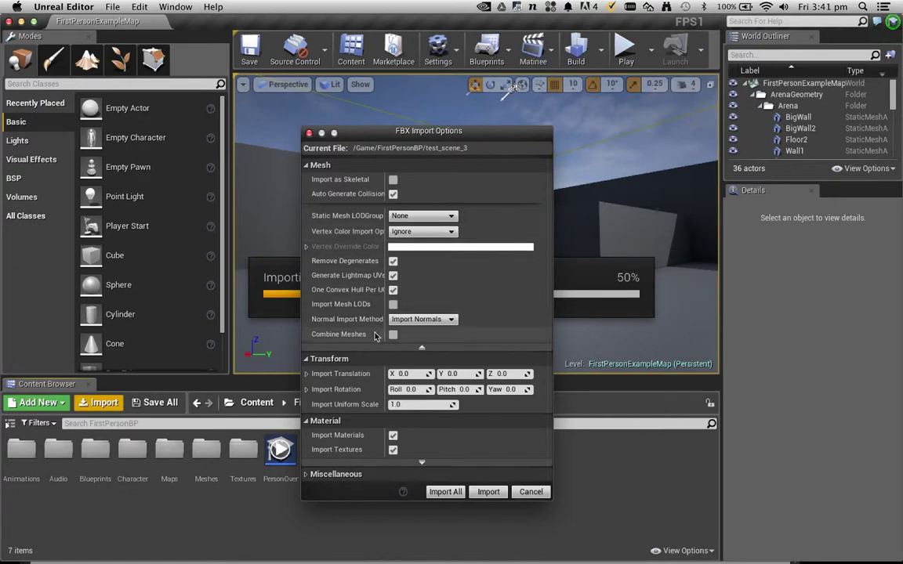
click(392, 336)
click(392, 335)
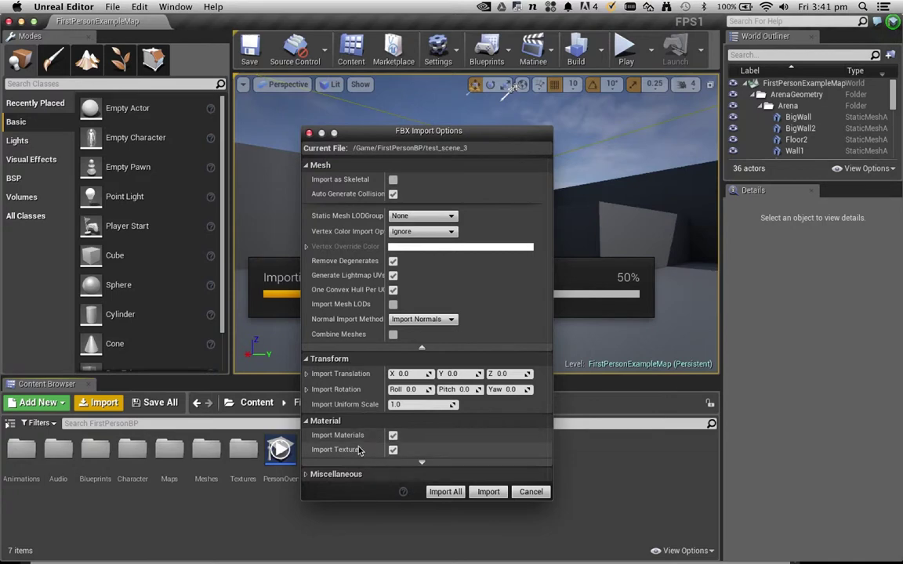
click(422, 462)
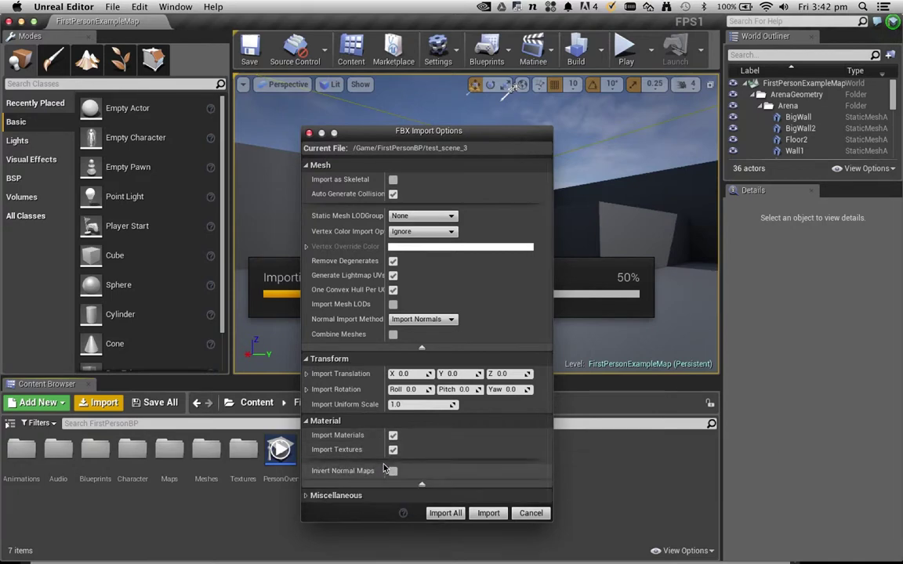
click(424, 492)
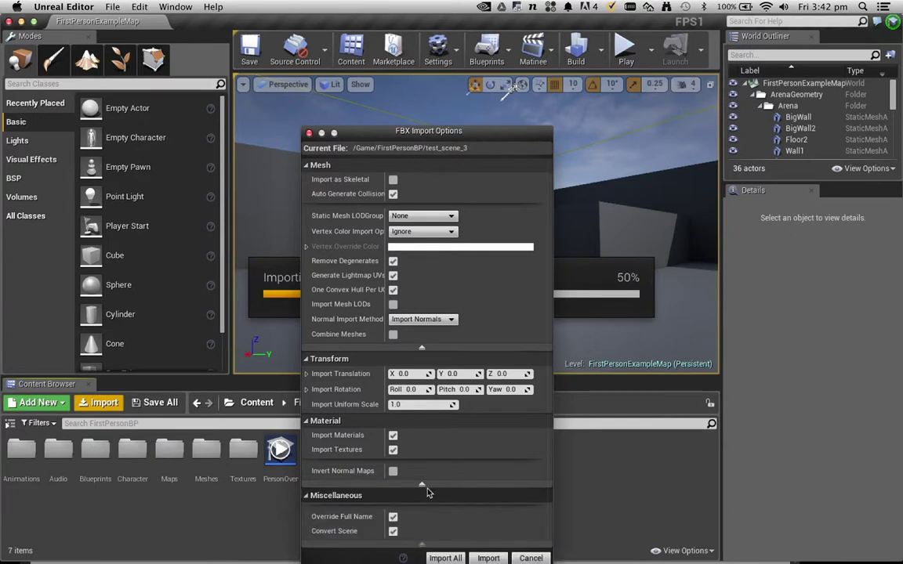
click(423, 486)
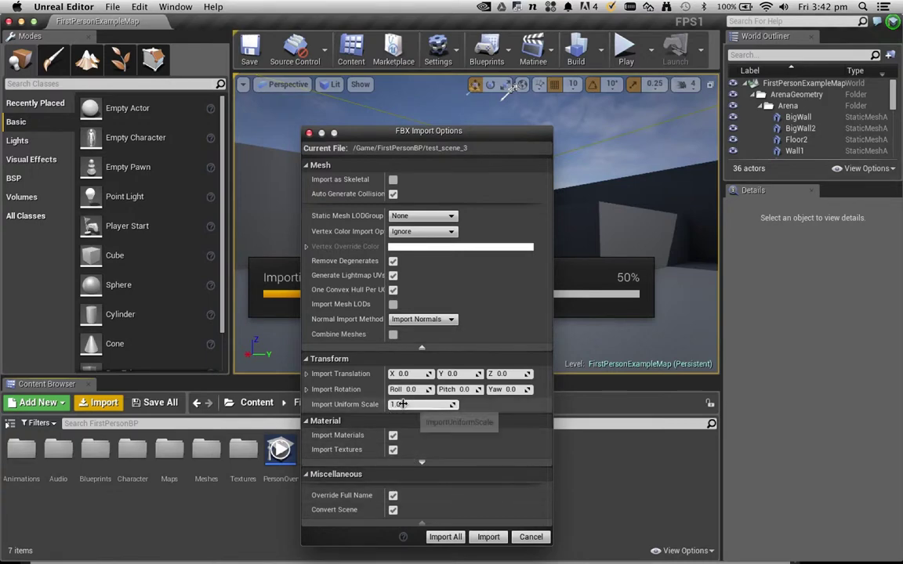
click(439, 538)
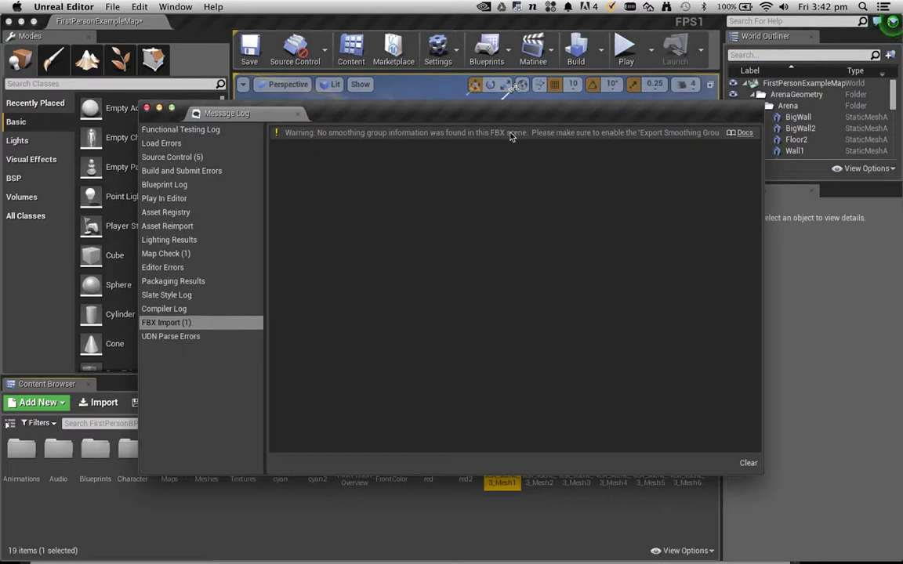
Close the Message Log showing the smoothing-group warning.
mouse_move(510, 136)
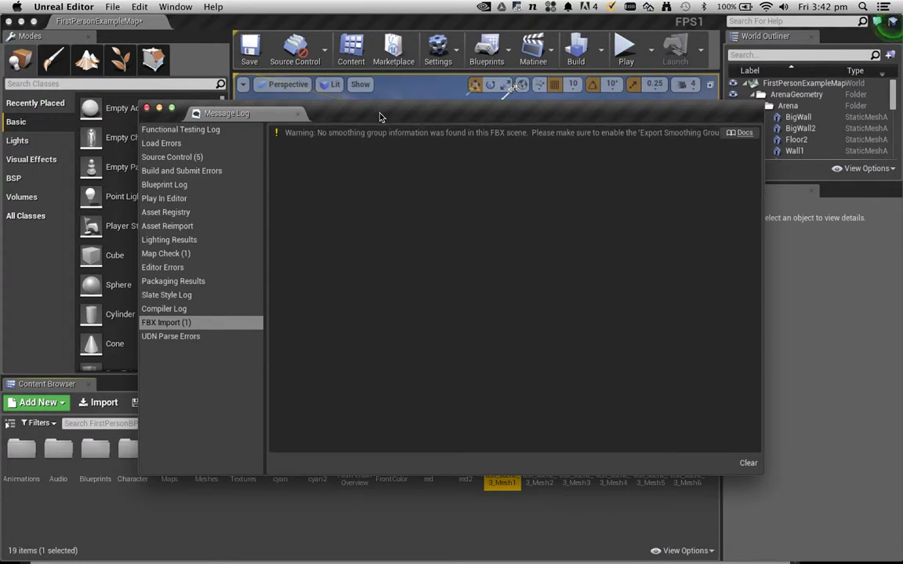
click(147, 108)
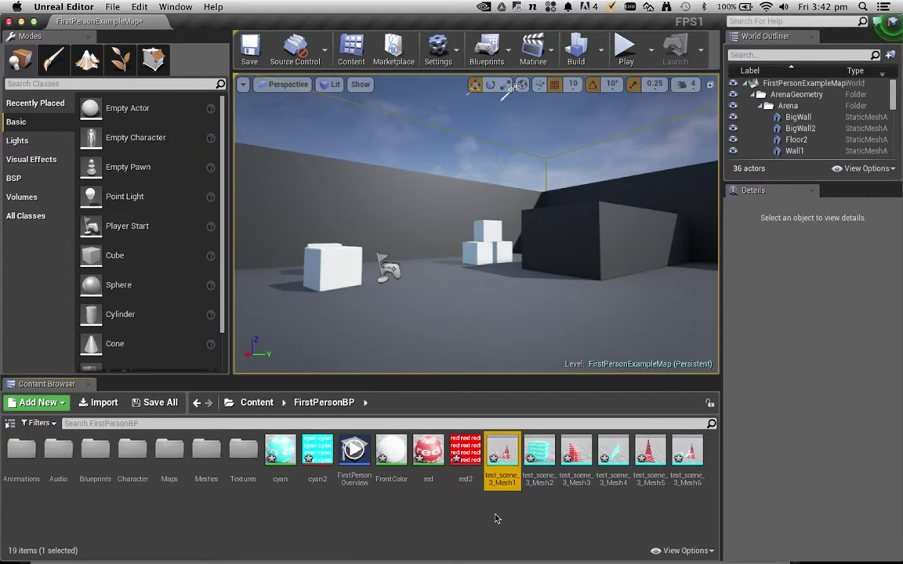
Select the six test_scene_3 meshes and compare them with the SketchUp model from another side.
shift+click(688, 453)
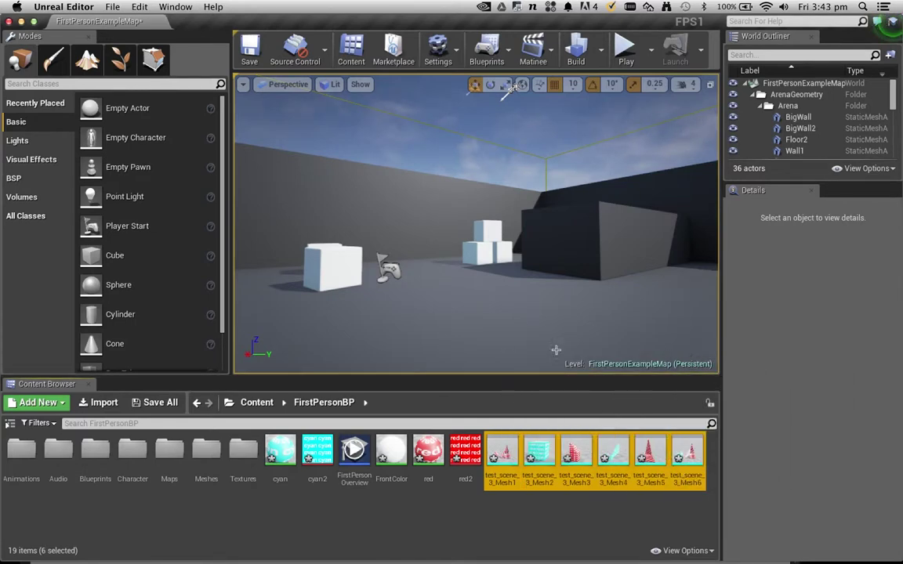
key(super+Tab)
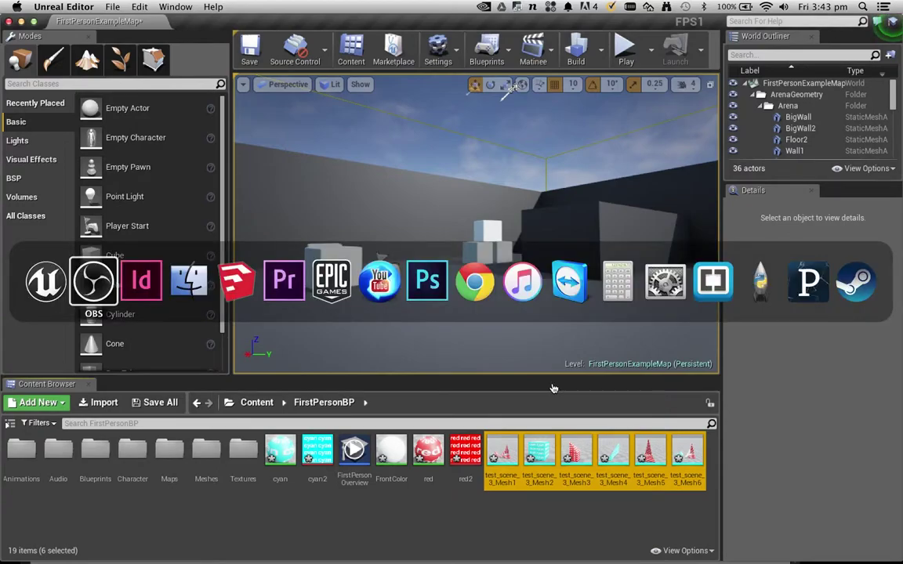
key(super+Tab)
key(super+Tab)
key(super+Tab)
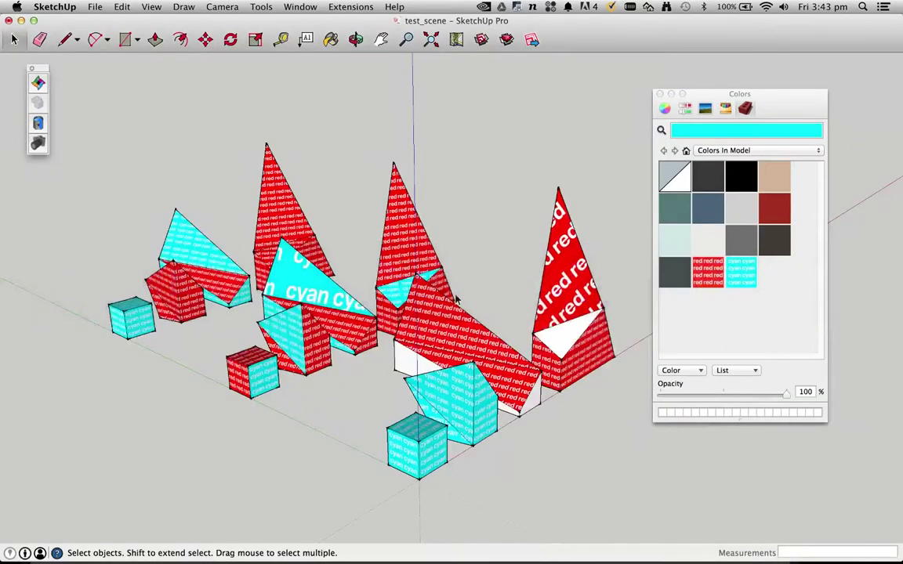
middle_drag(456, 299, 451, 396)
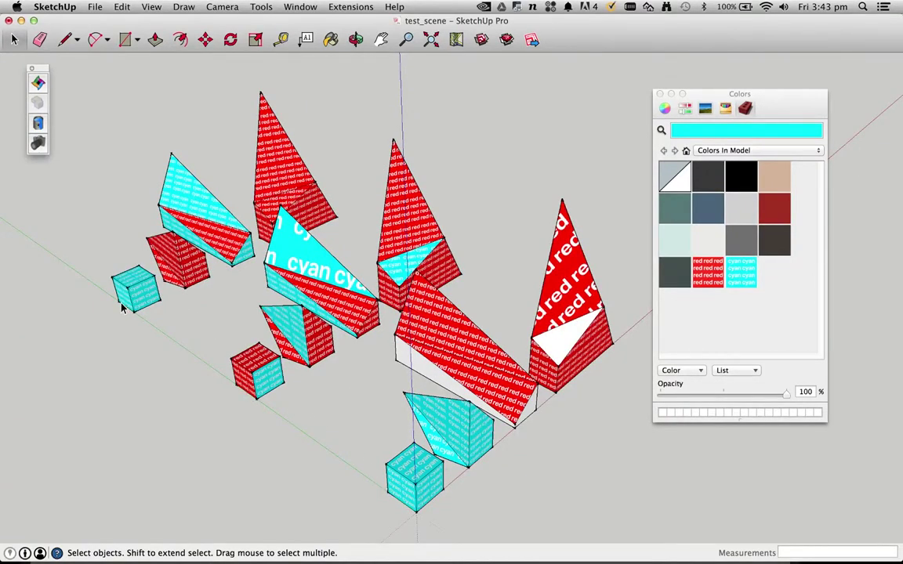
Drag the six selected meshes into the First Person level viewport.
key(super+Tab)
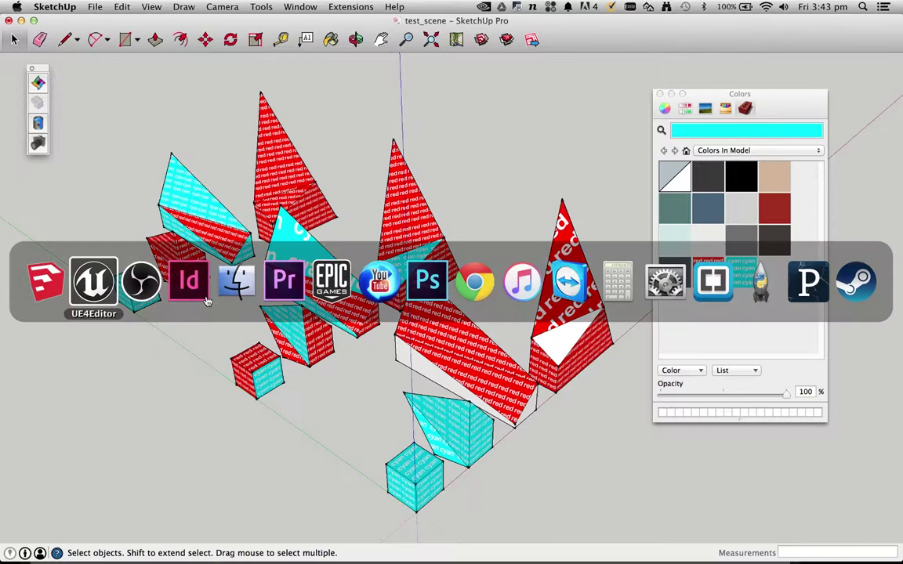
click(92, 281)
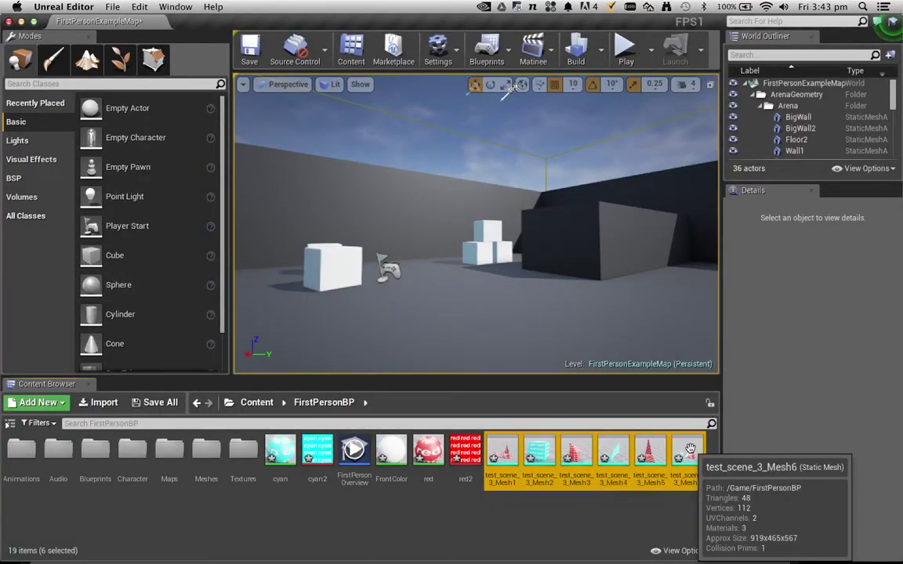
drag(509, 458, 503, 326)
right_drag(502, 326, 707, 173)
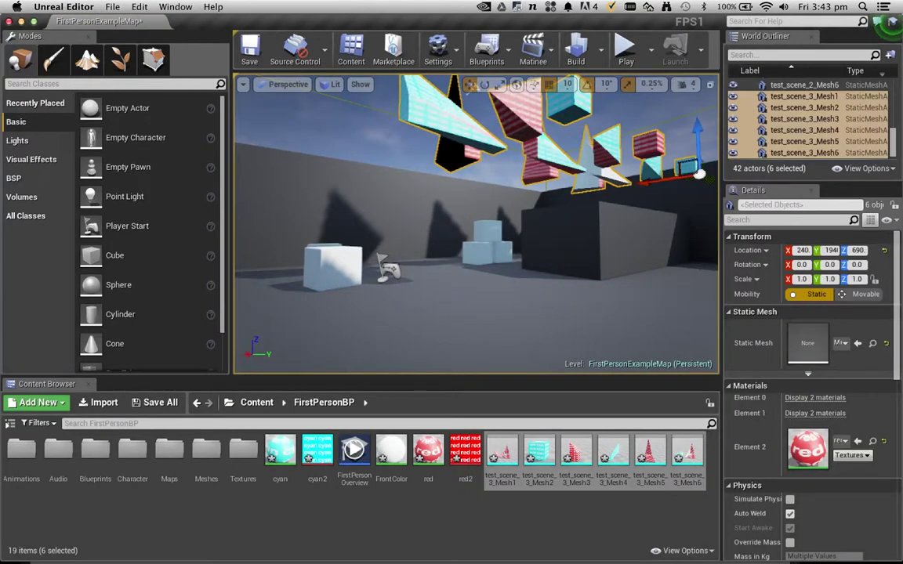
right_drag(611, 258, 643, 290)
click(643, 291)
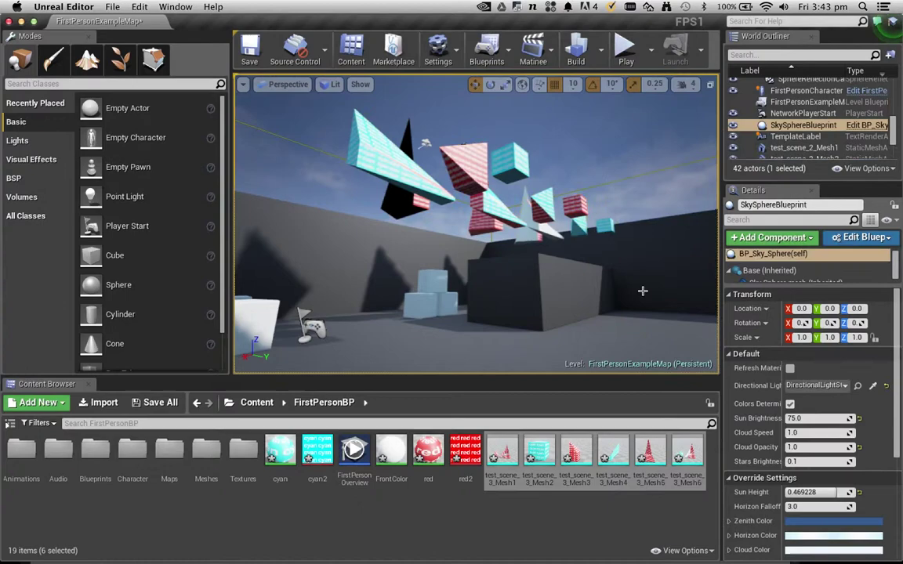
drag(642, 291, 474, 243)
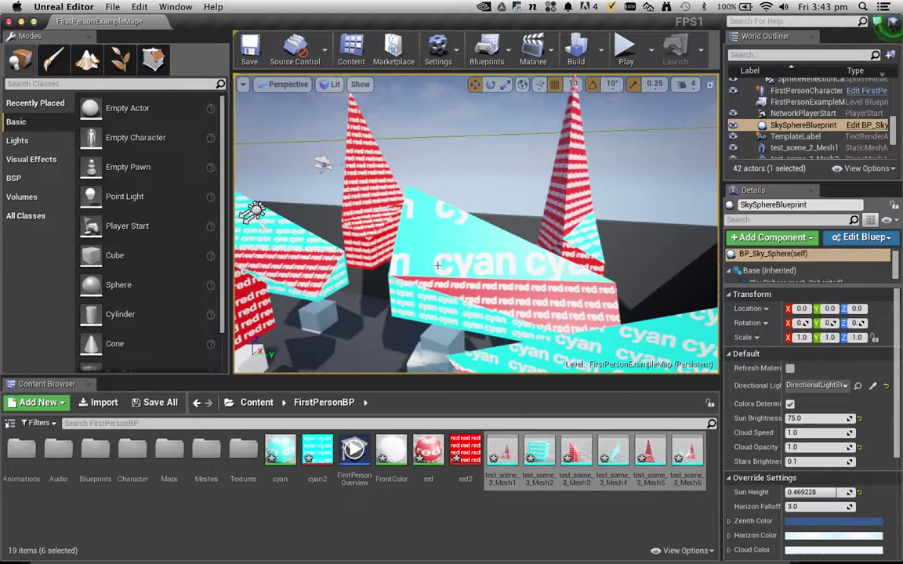
right_drag(476, 224, 449, 338)
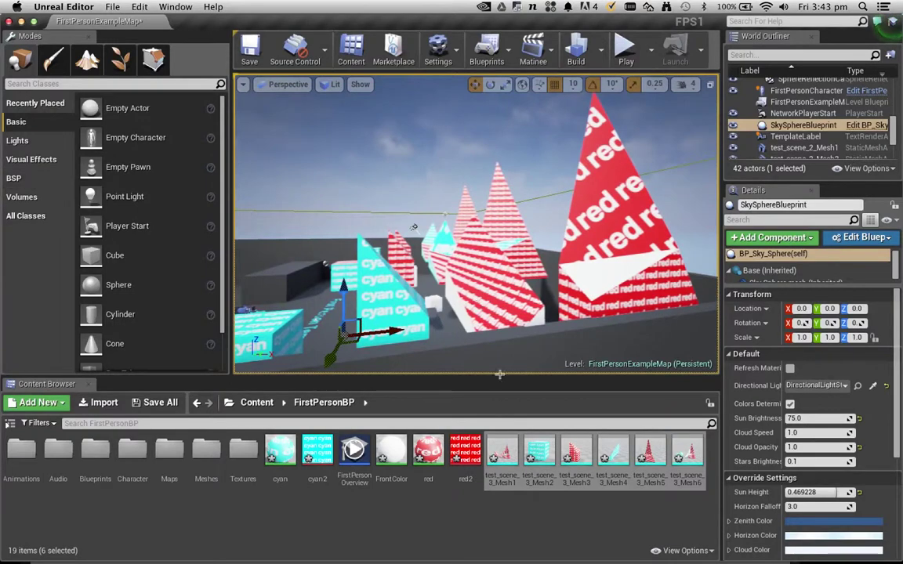
Open the red material in the Material Editor and zoom out on its graph.
double_click(427, 453)
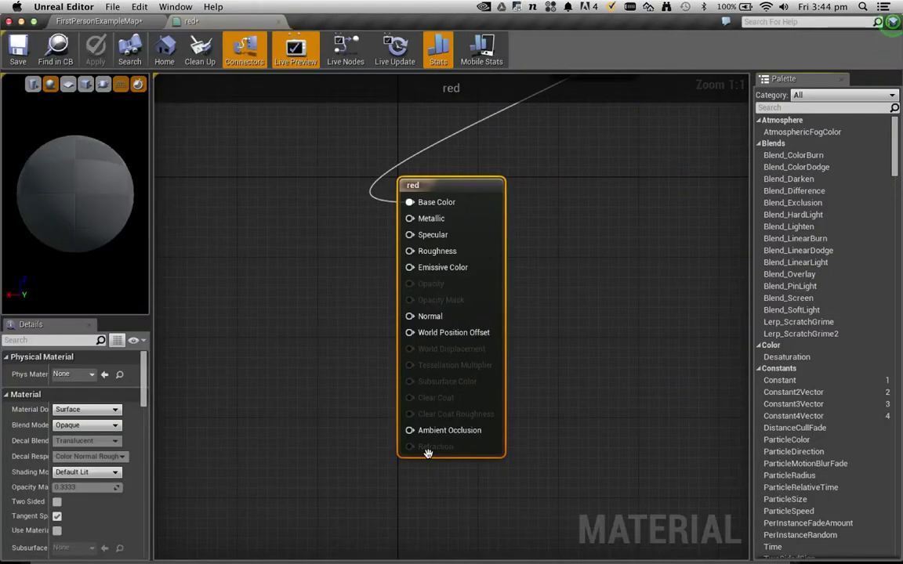
scroll(375, 484, down, 4)
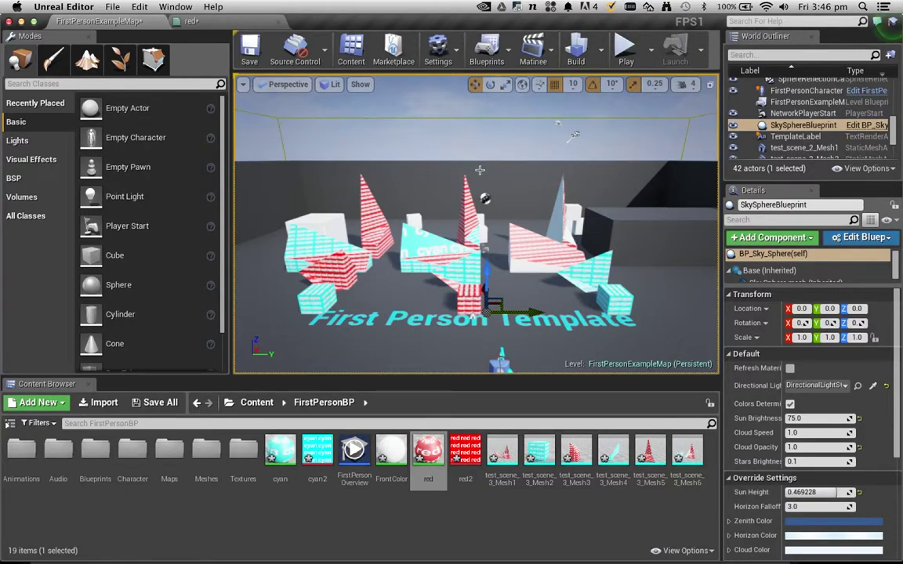
key(super+Tab)
click(265, 240)
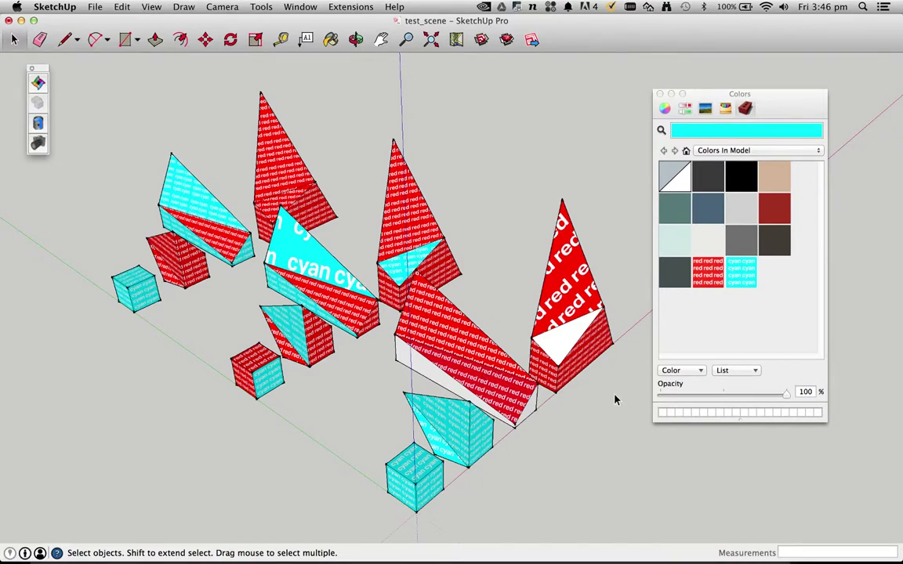
click(475, 361)
middle_drag(514, 392, 391, 296)
click(392, 295)
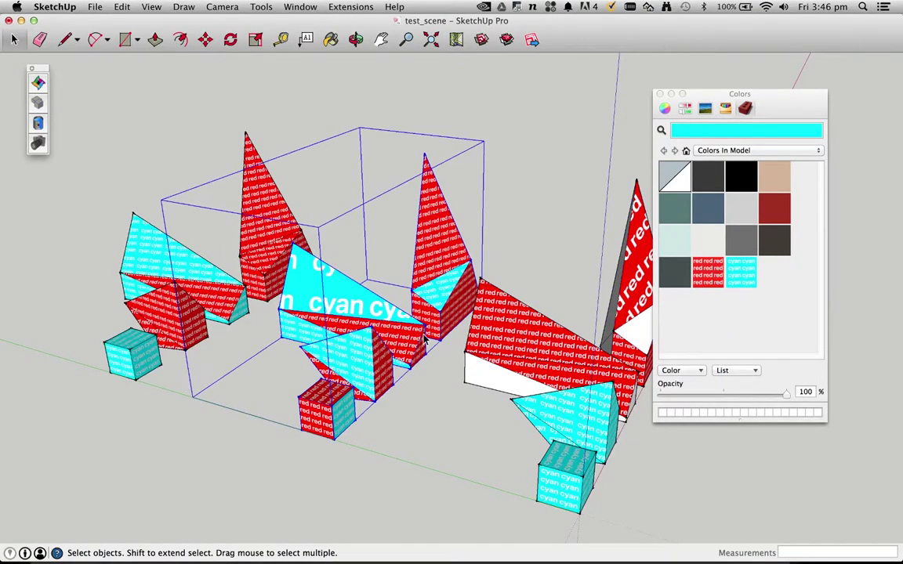
middle_drag(405, 270, 313, 317)
scroll(401, 311, down, 3)
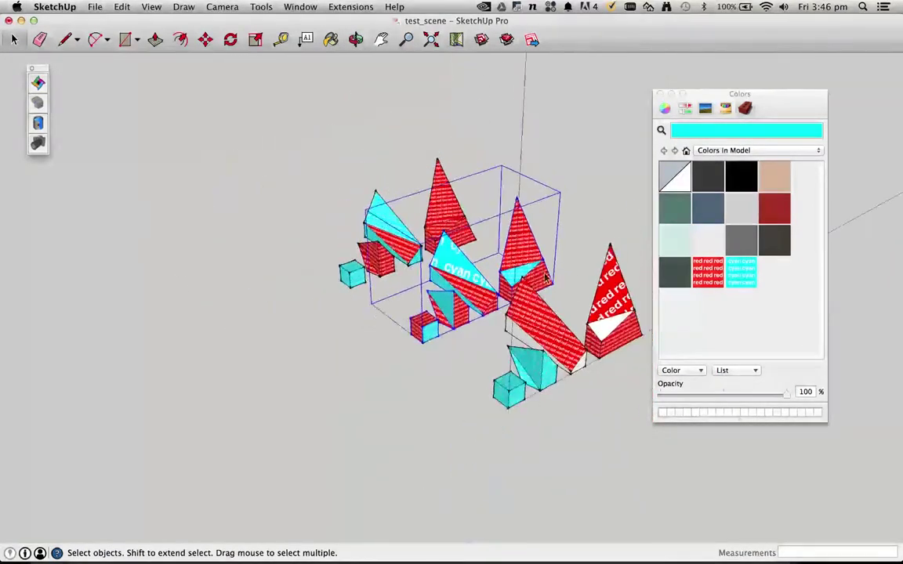
scroll(420, 274, up, 6)
click(424, 267)
click(403, 229)
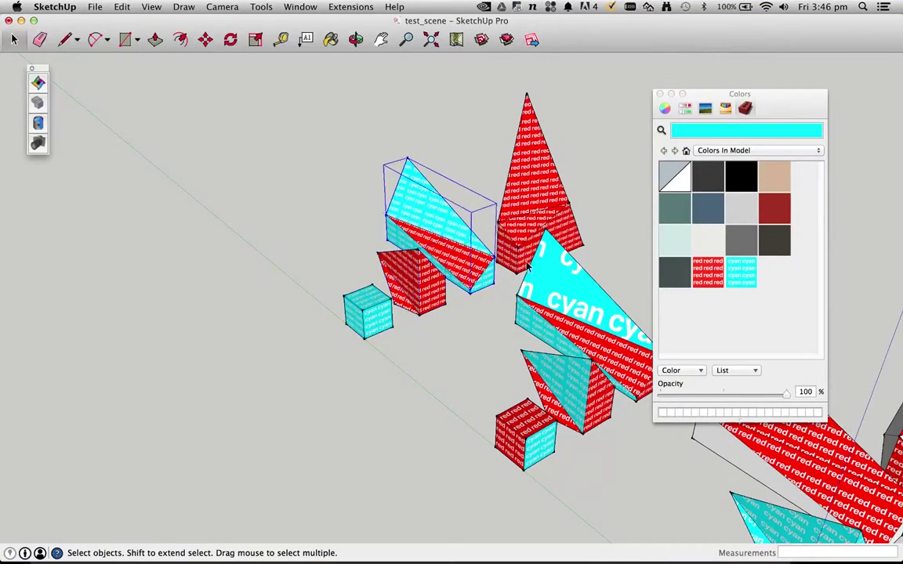
click(492, 200)
scroll(396, 234, down, 3)
key(super+Tab)
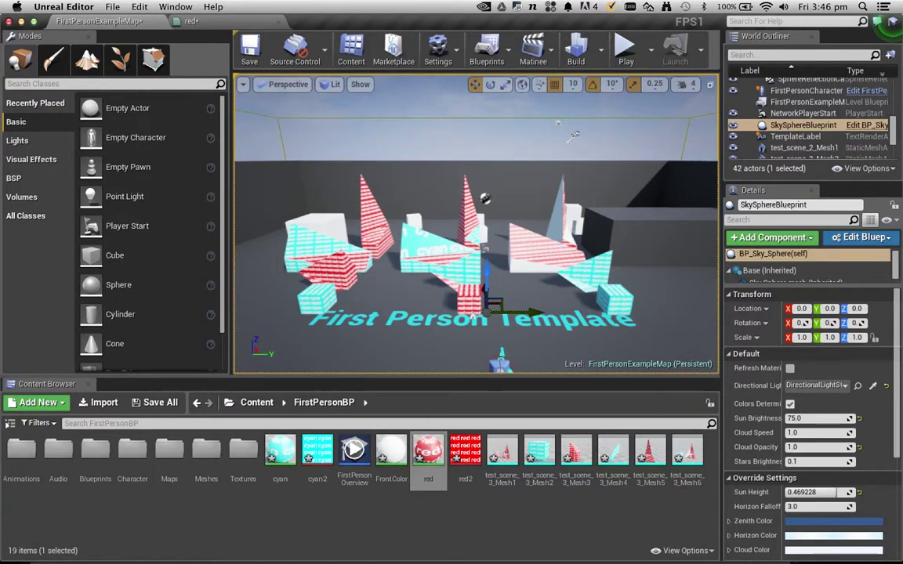
alt+drag(549, 267, 587, 273)
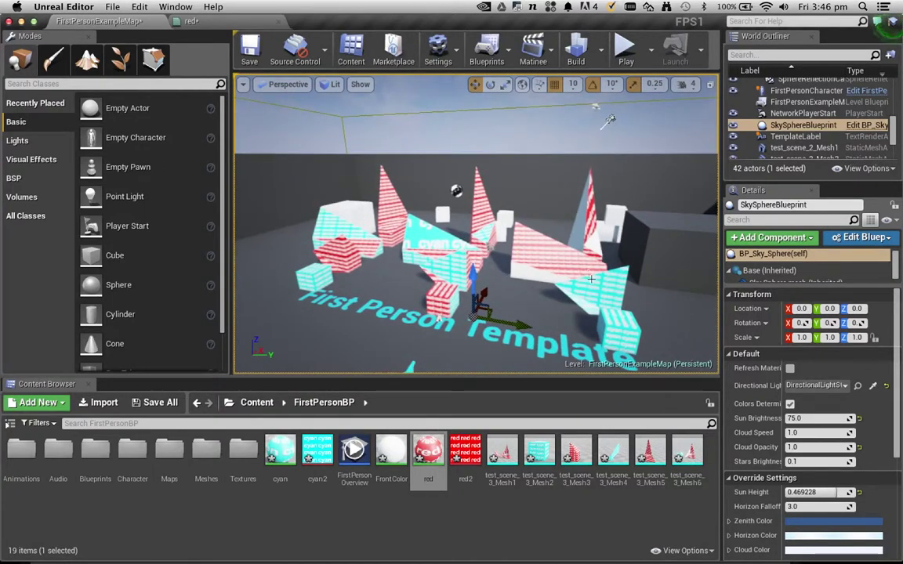
click(591, 279)
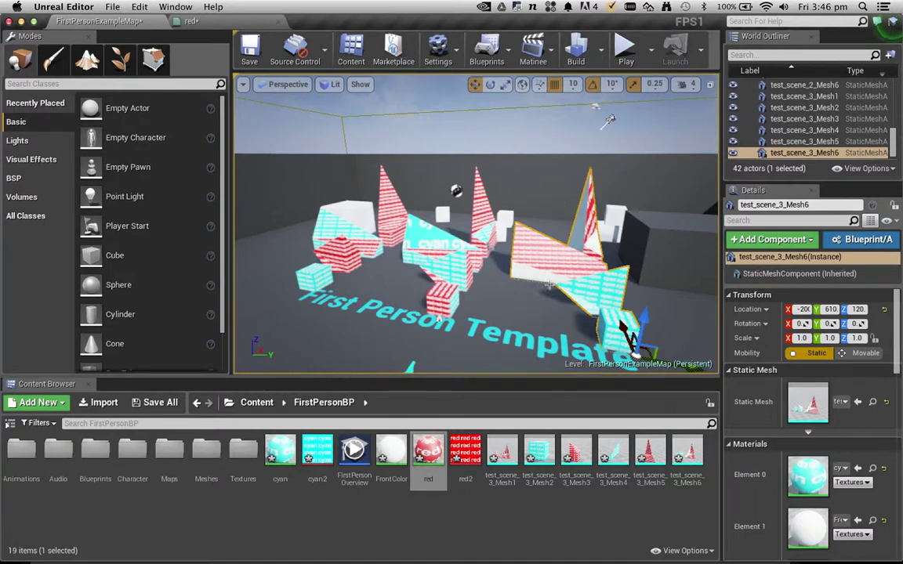
alt+drag(549, 283, 525, 282)
drag(582, 276, 580, 222)
key(super+z)
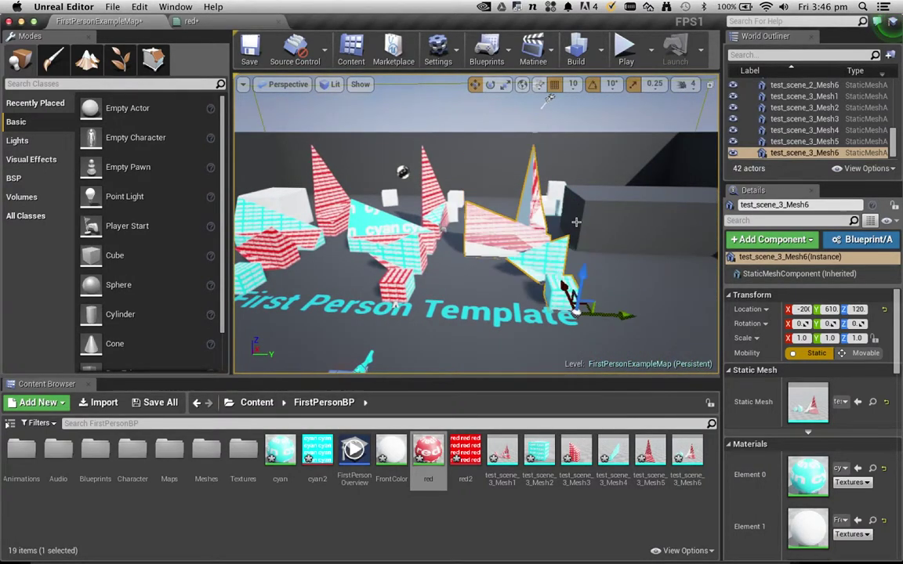
click(410, 245)
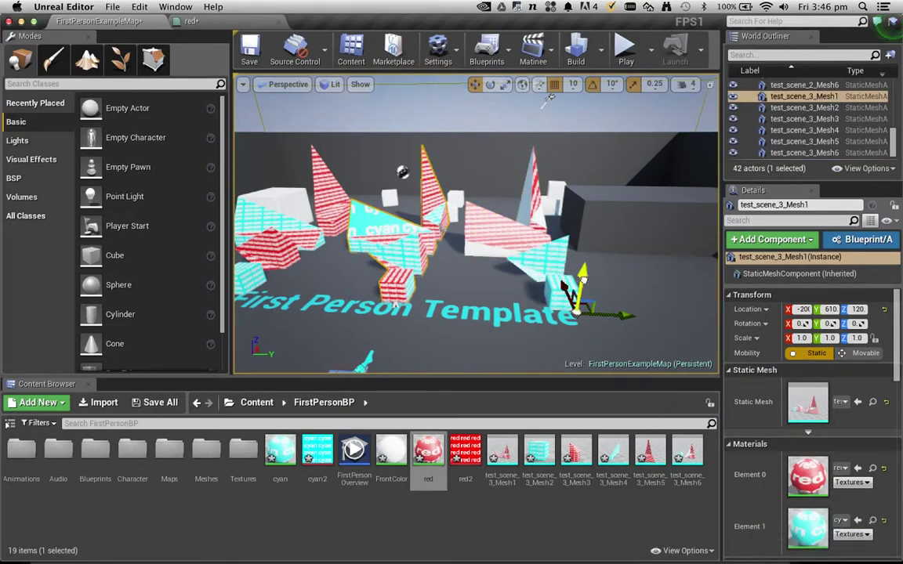
drag(582, 280, 562, 224)
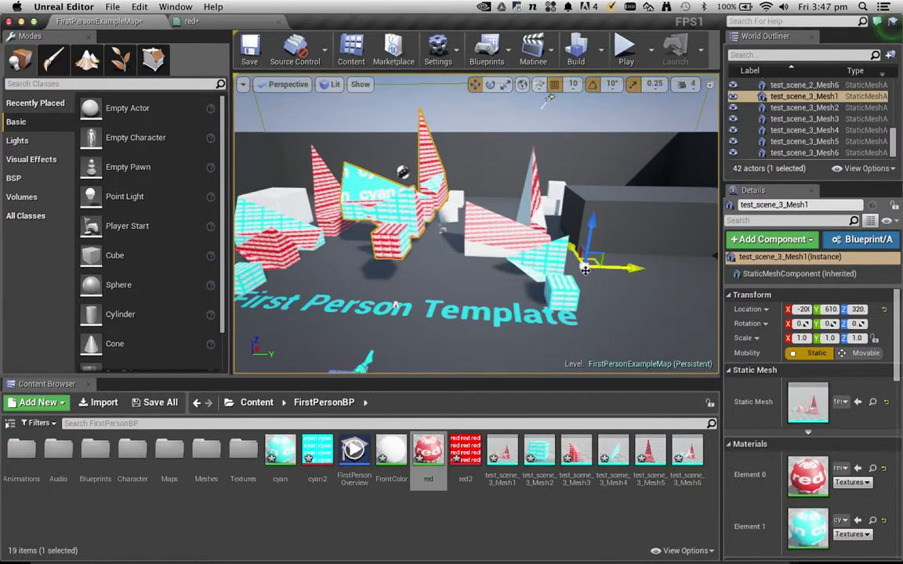
key(super+z)
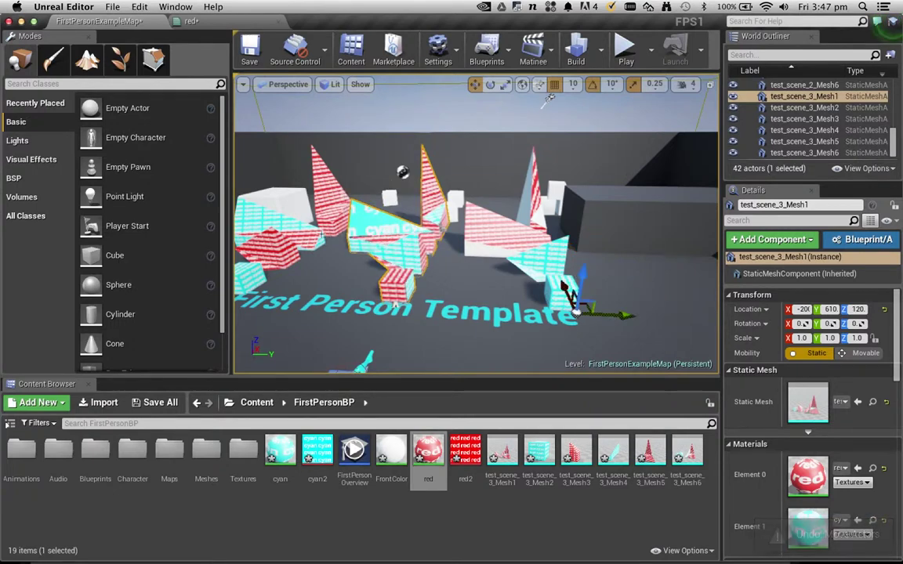
click(329, 253)
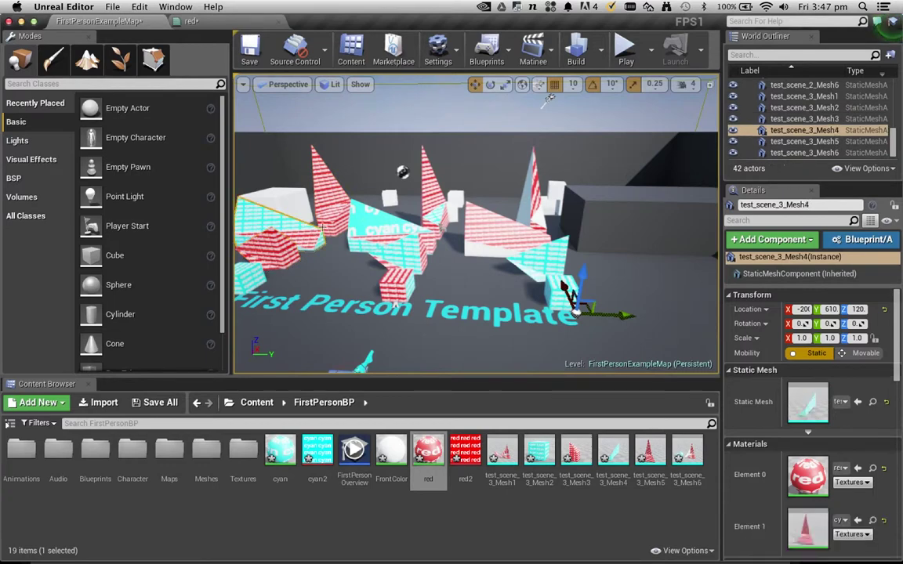
key(Down)
scroll(564, 96, up, 3)
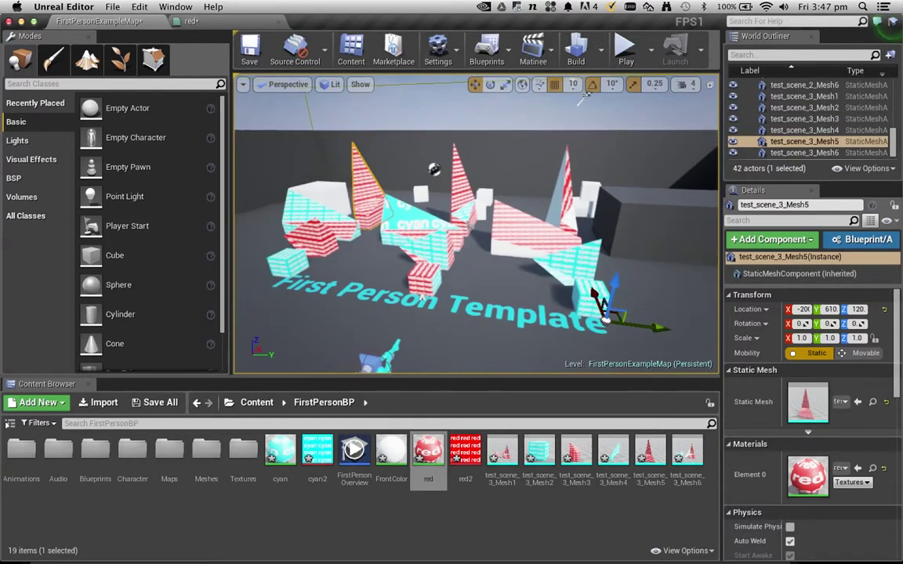
click(580, 263)
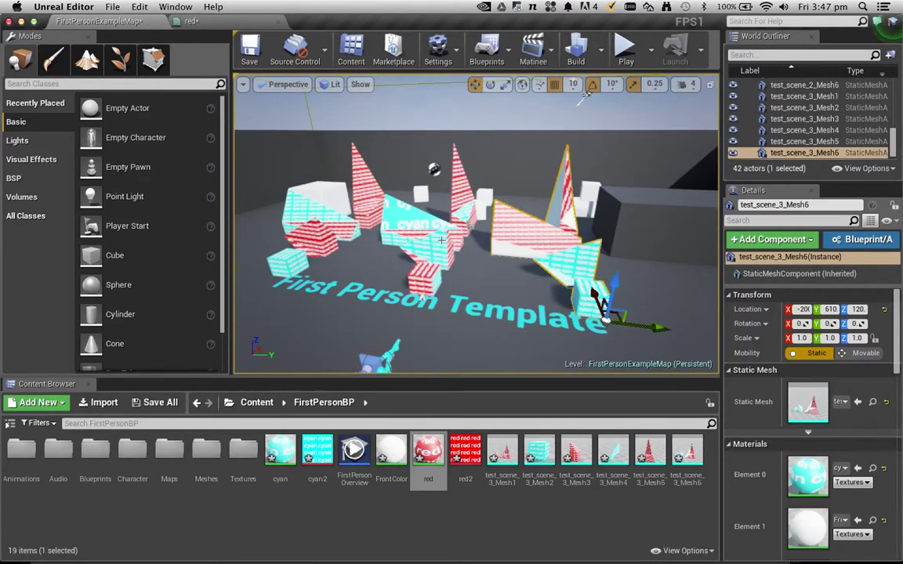
click(433, 235)
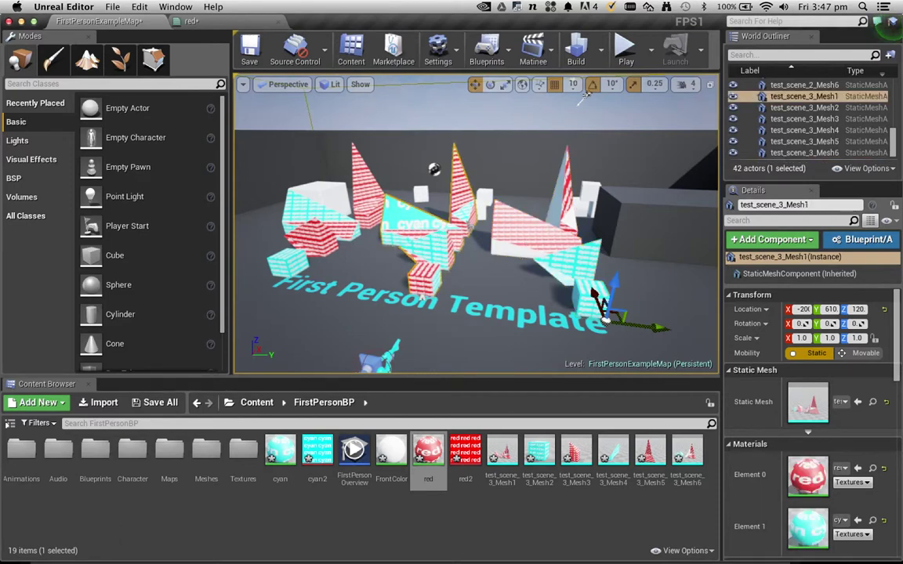
click(509, 235)
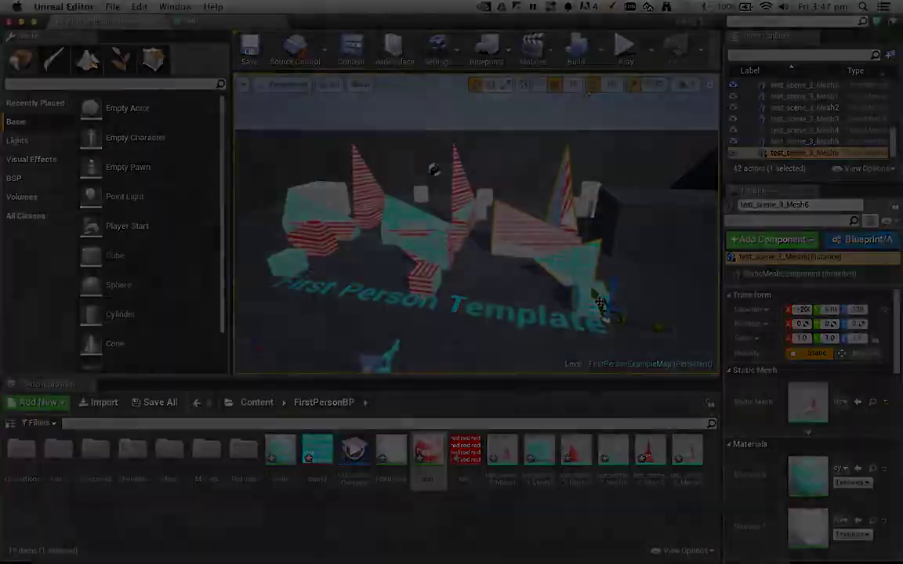